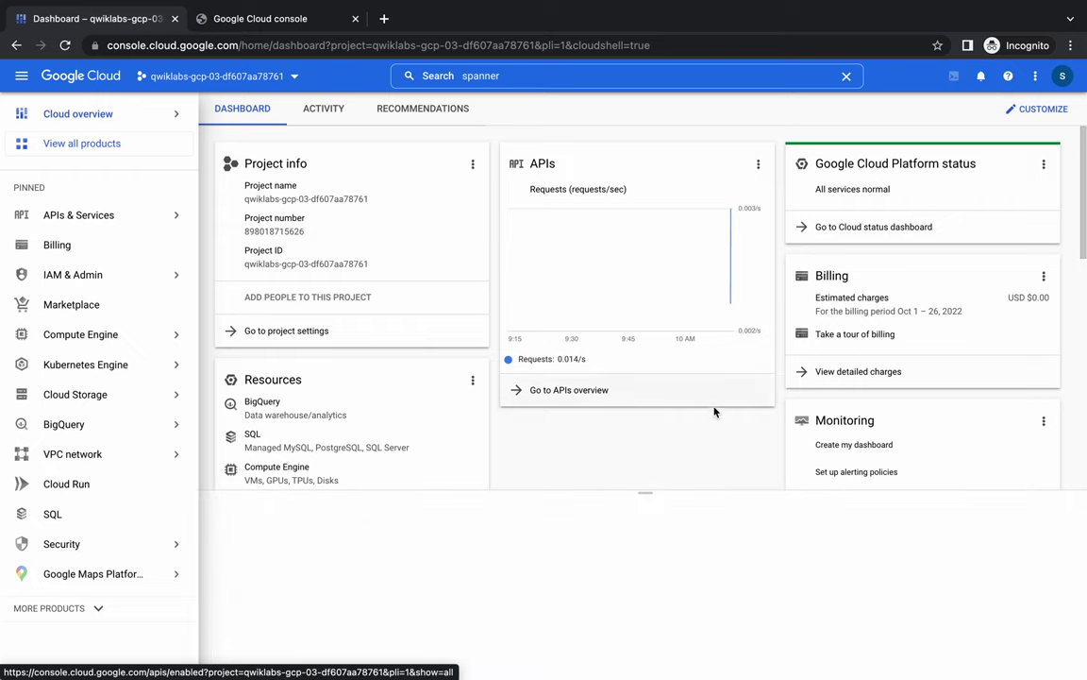
Expand the Cloud Shell area to full height and continue past its introduction to start the shell session
drag(646, 492, 587, 96)
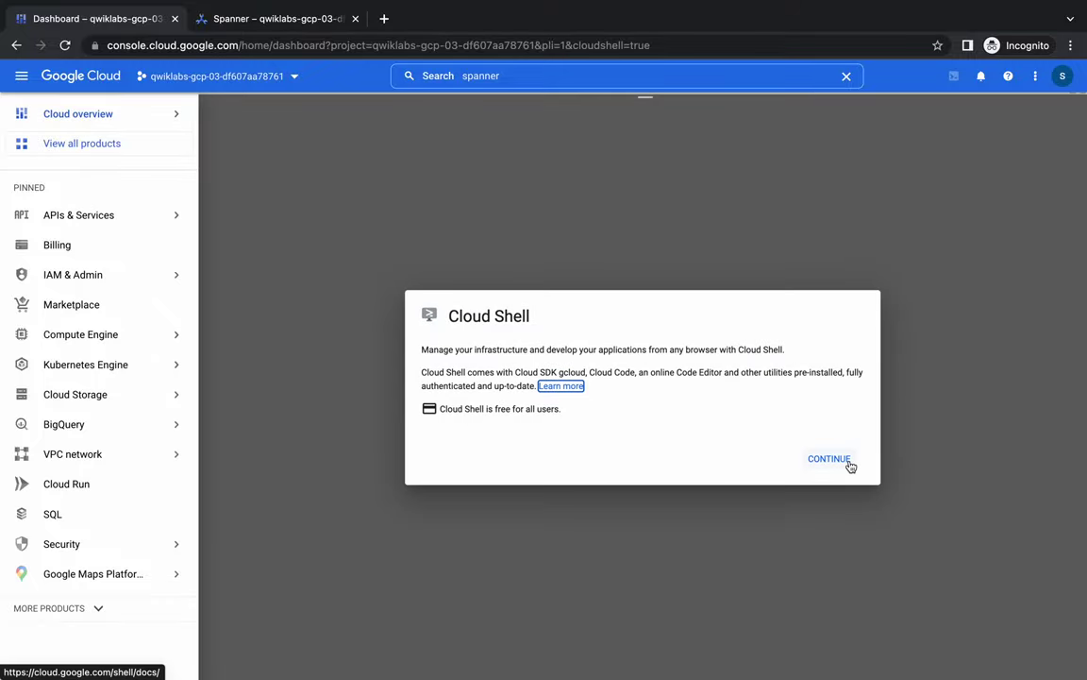
click(836, 467)
Copy the instance name from the lab instructions and begin a provisioned Spanner instance with name and ID starfleet
key(ctrl+Left)
scroll(508, 465, down, 10)
scroll(508, 465, up, 5)
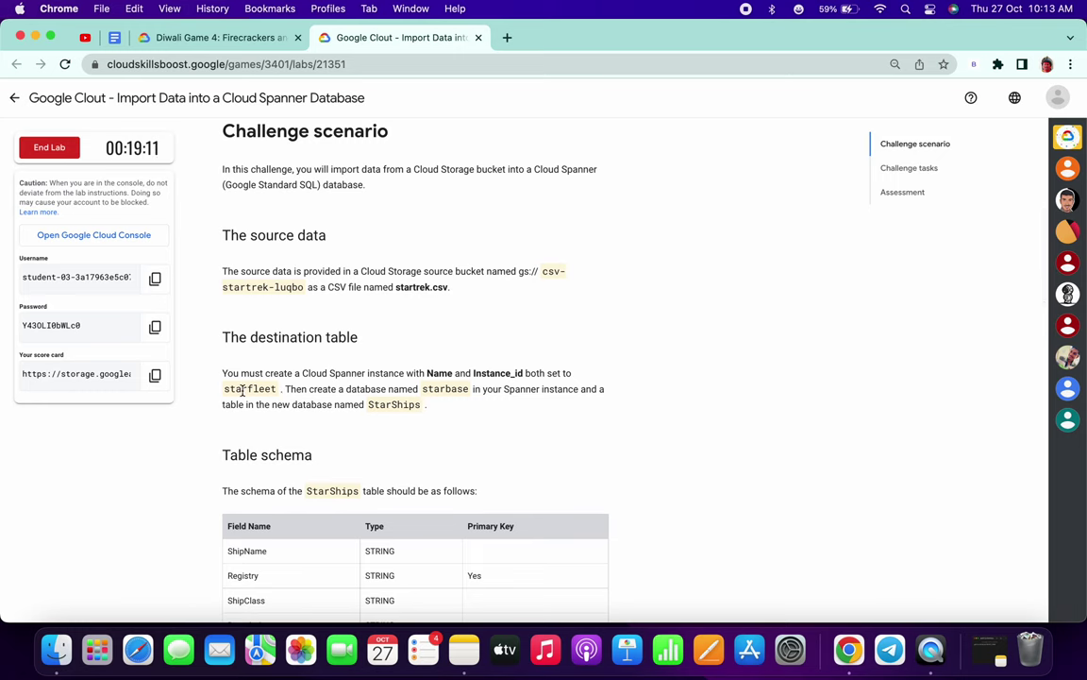
double_click(242, 390)
key(super+c)
key(ctrl+Right)
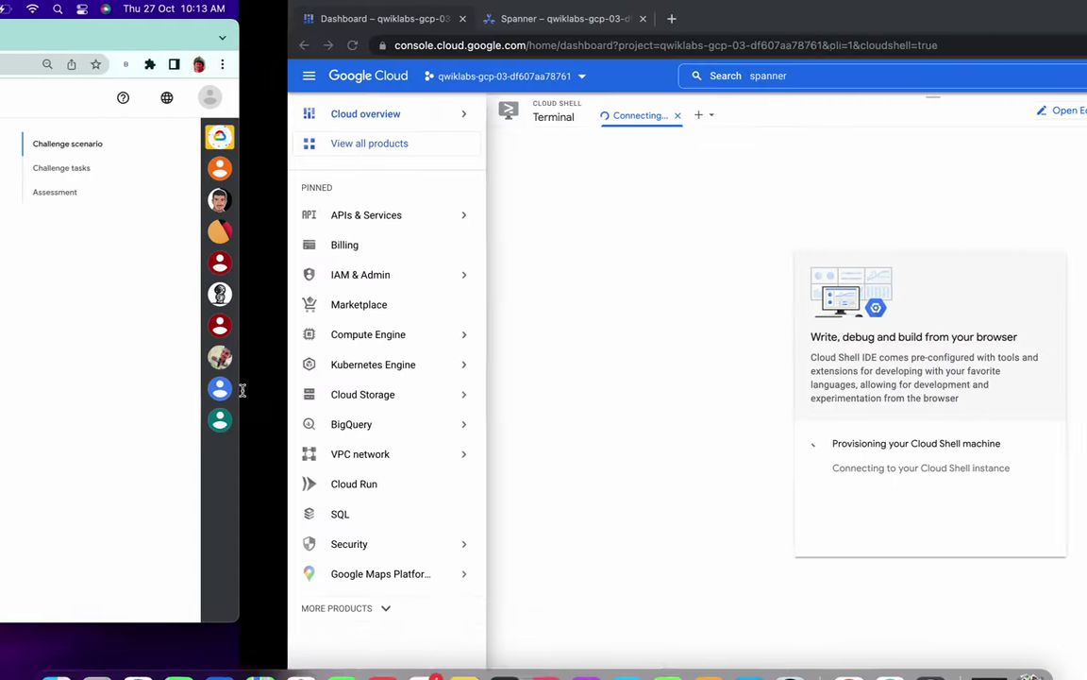
click(264, 22)
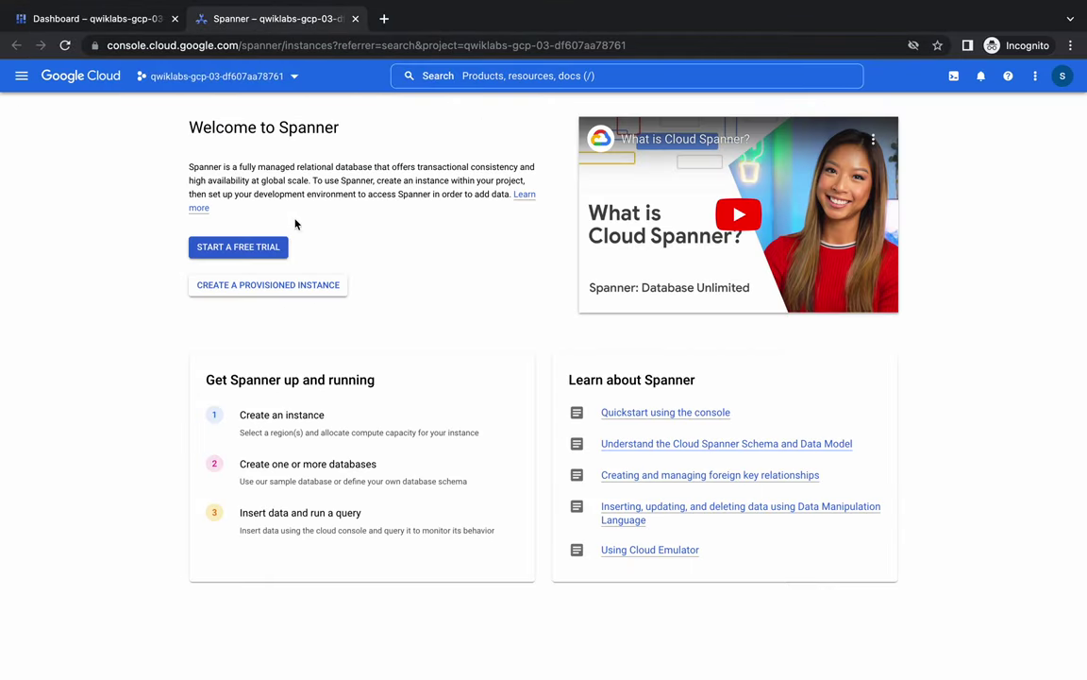
click(285, 284)
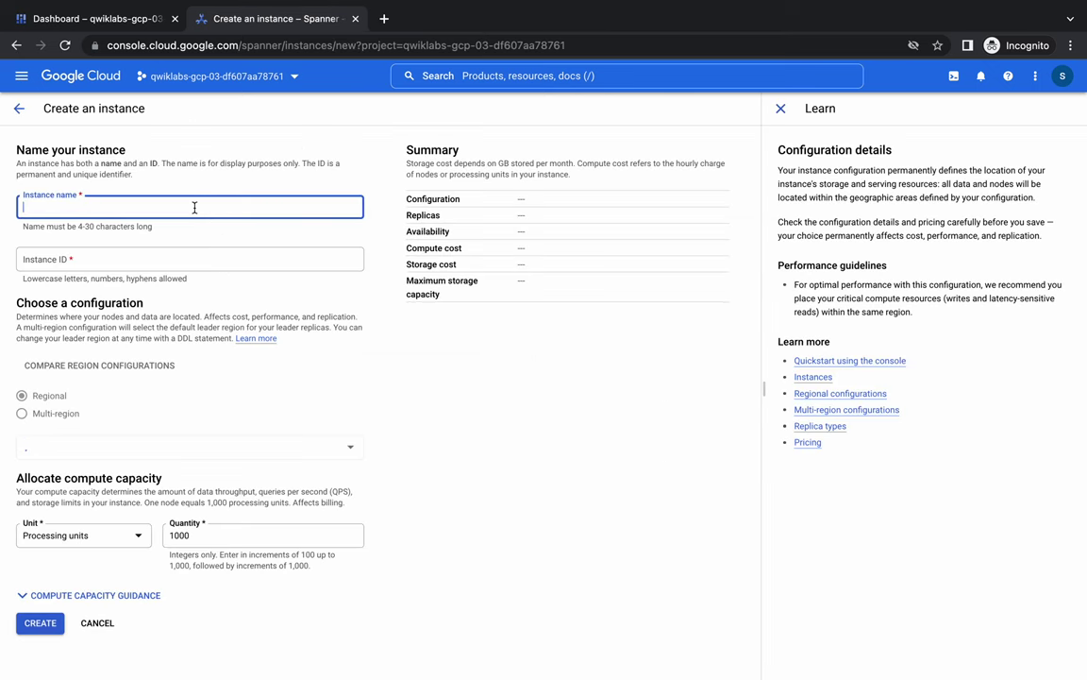
key(super+v)
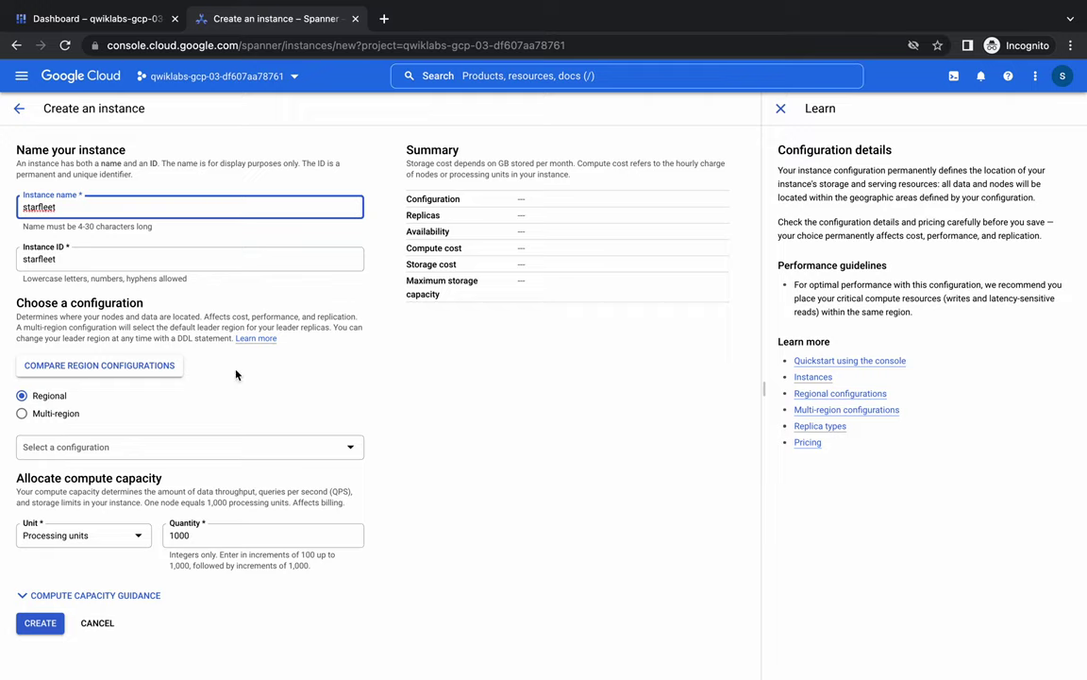
Set the starfleet instance's compute capacity unit to Nodes with quantity 1 and try to create the instance
key(super+Tab)
scroll(358, 393, down, 3)
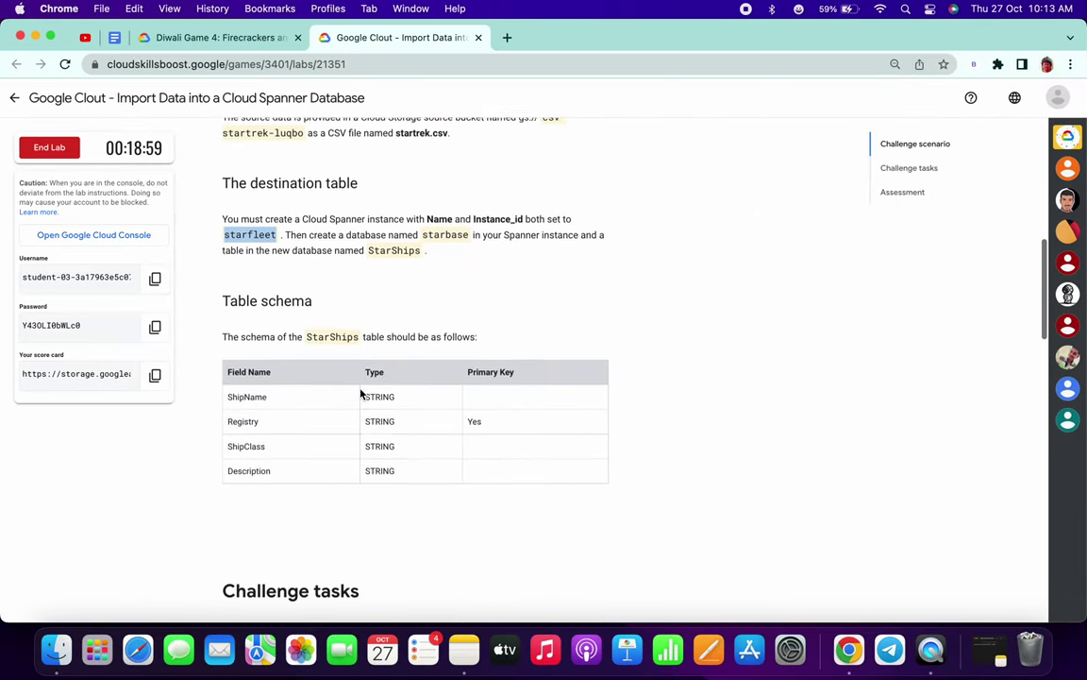
key(super+Tab)
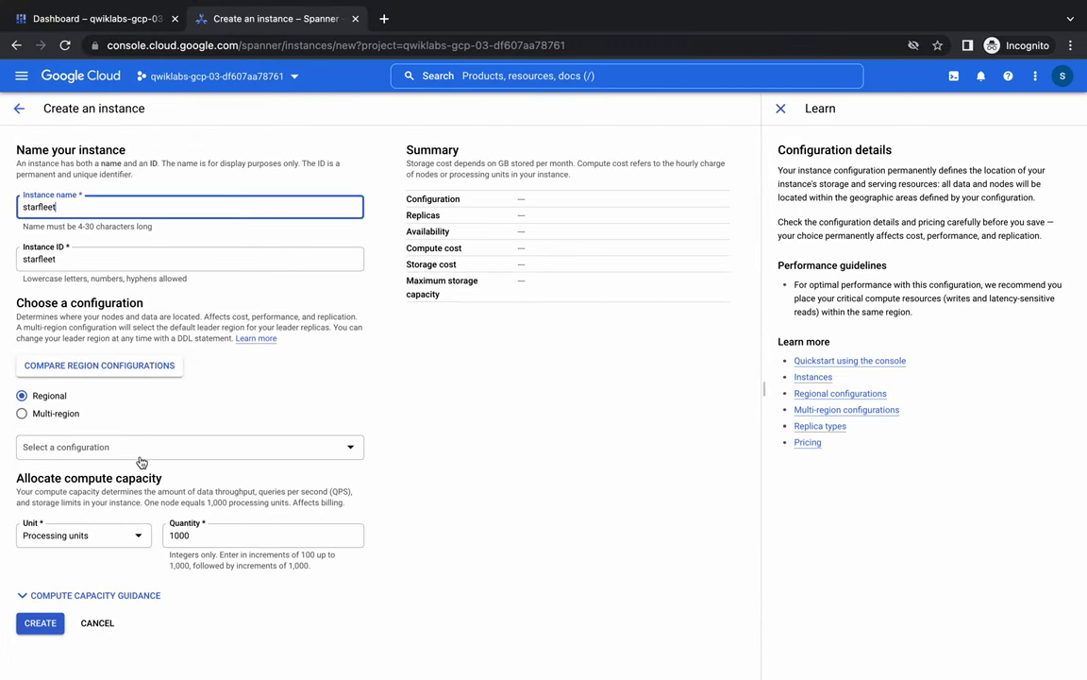
click(118, 538)
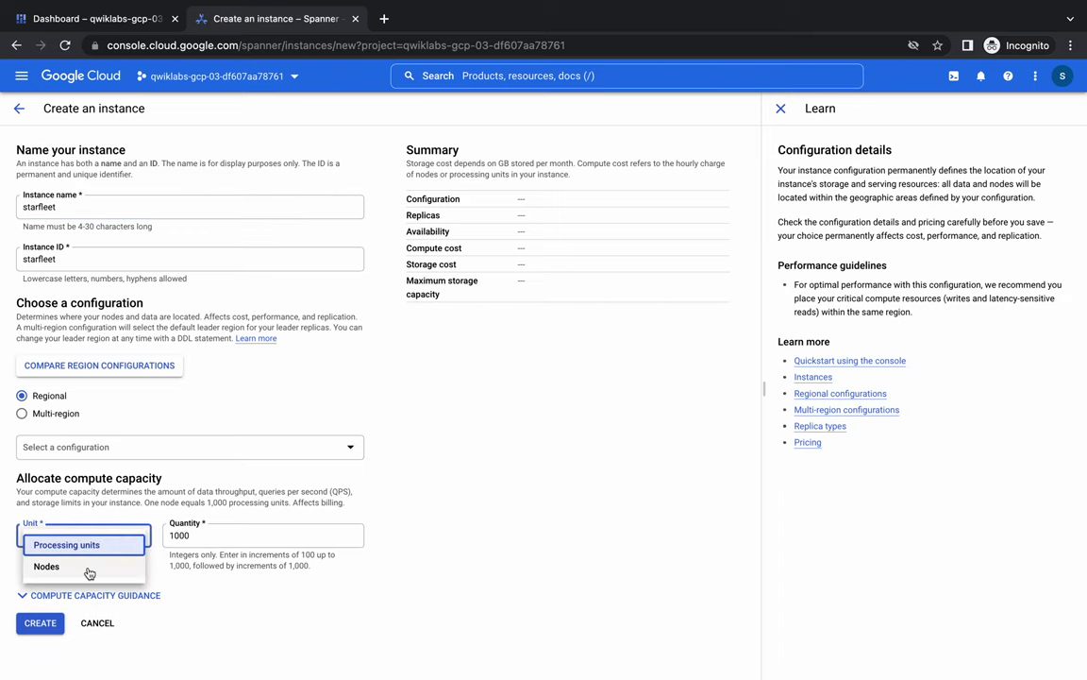
click(147, 565)
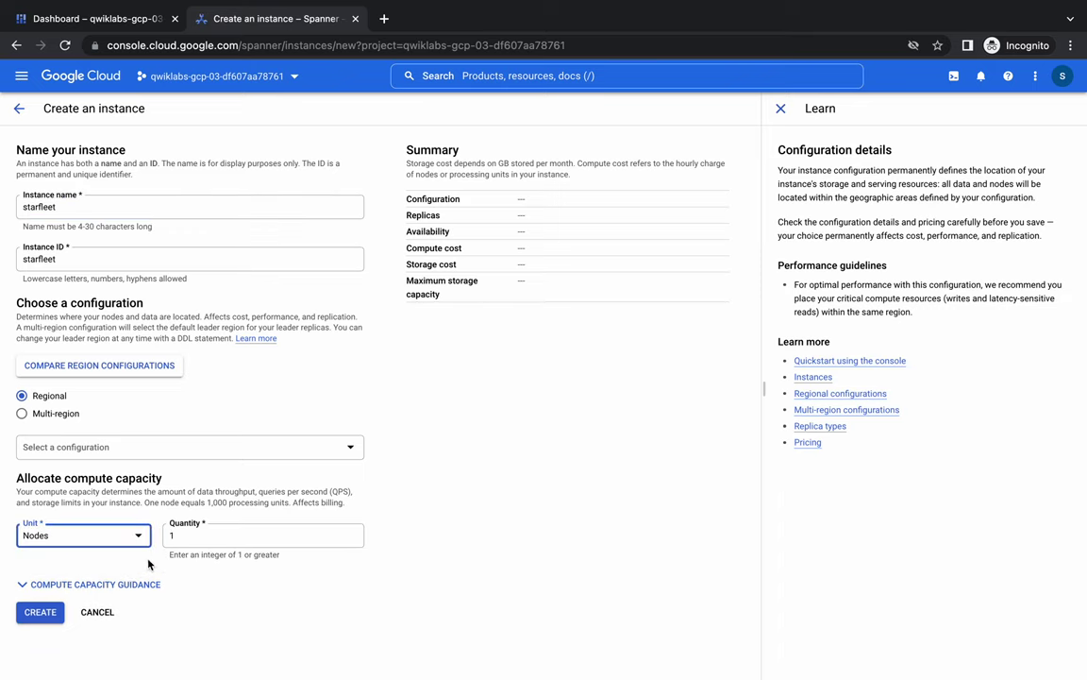
click(38, 612)
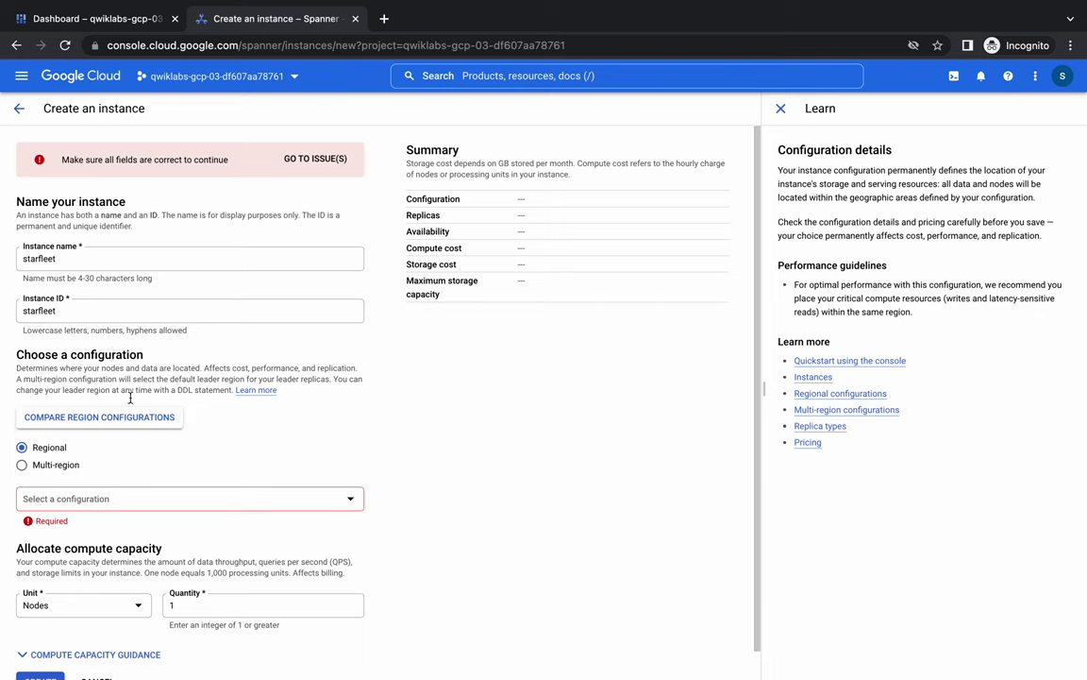
Choose the regional configuration us-central1 (Iowa) and create the starfleet instance
click(136, 501)
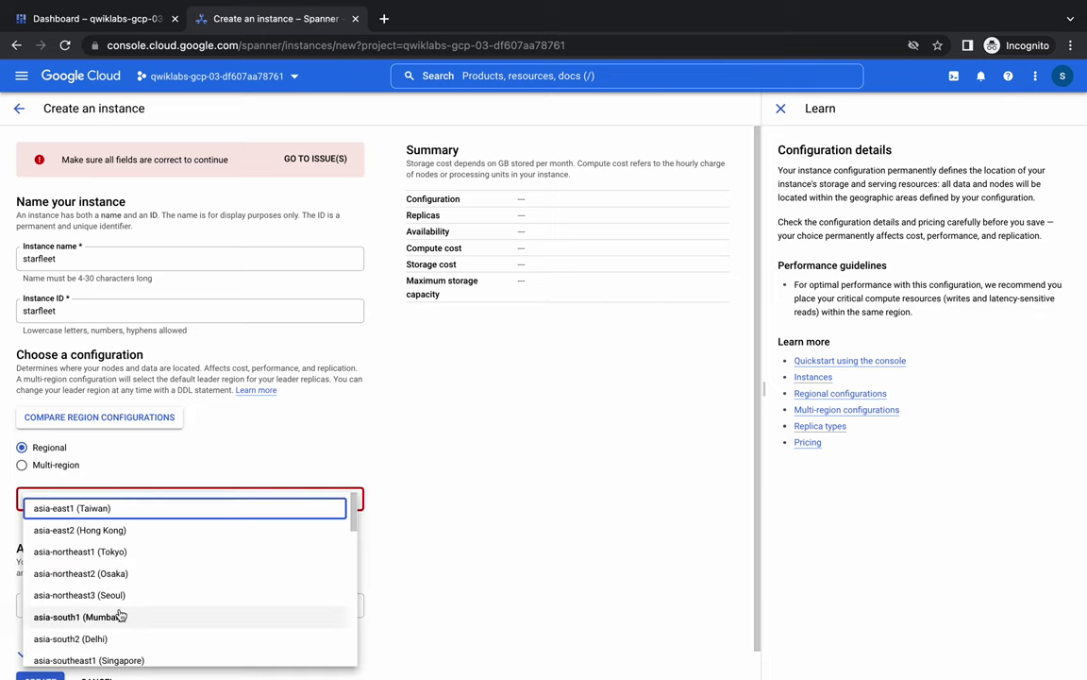
scroll(121, 614, down, 5)
scroll(121, 615, down, 3)
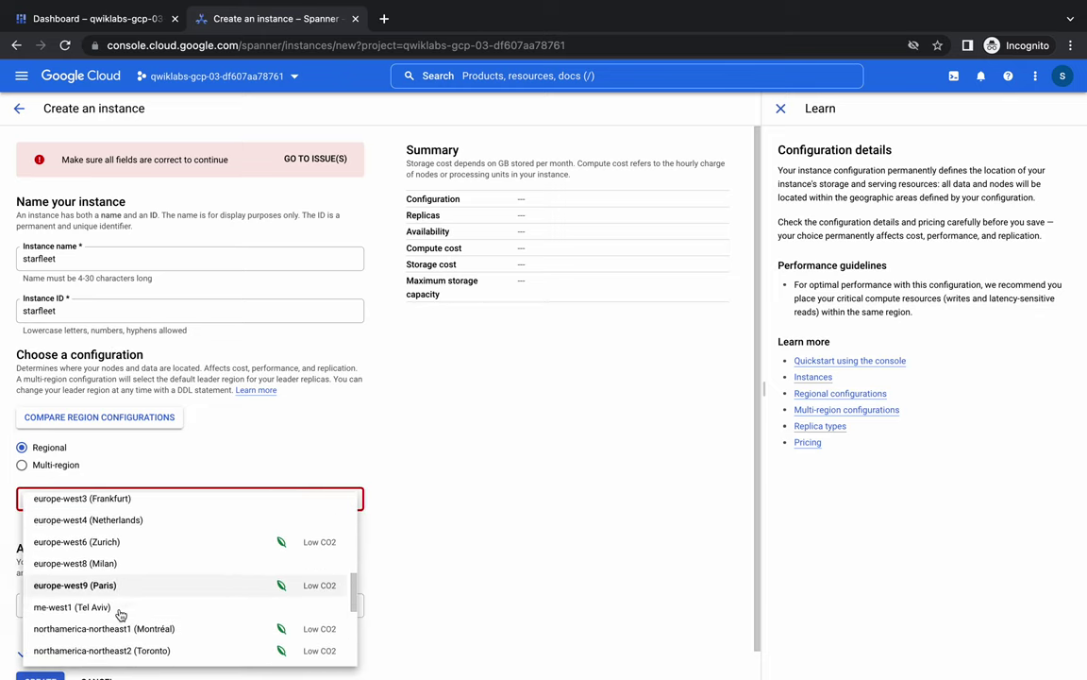
scroll(123, 602, down, 3)
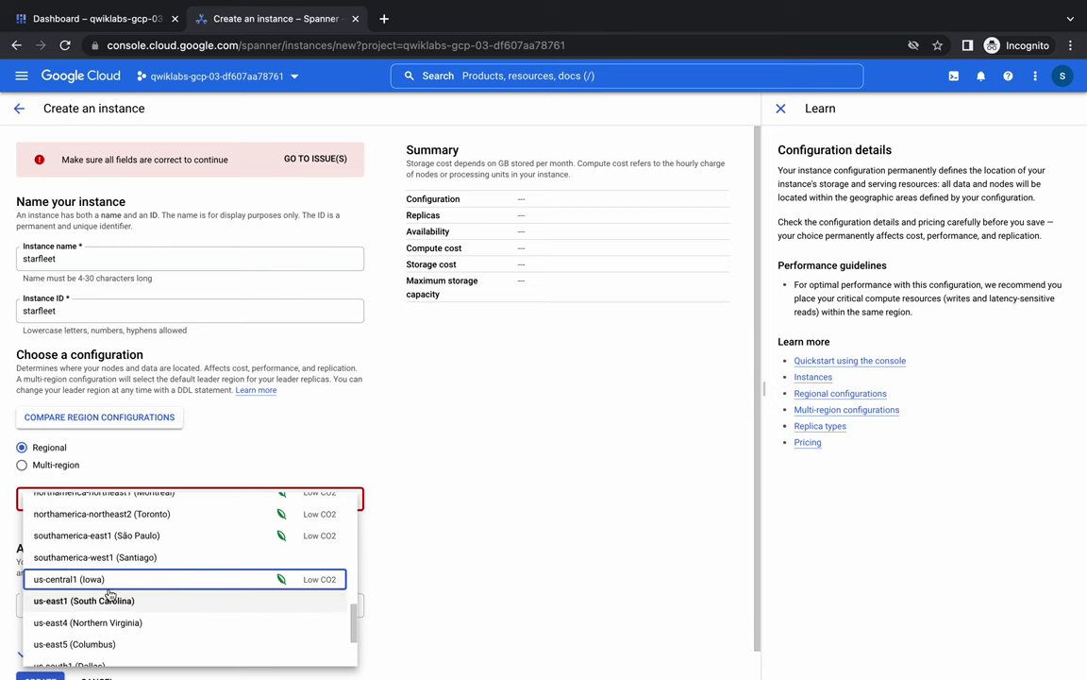
click(78, 578)
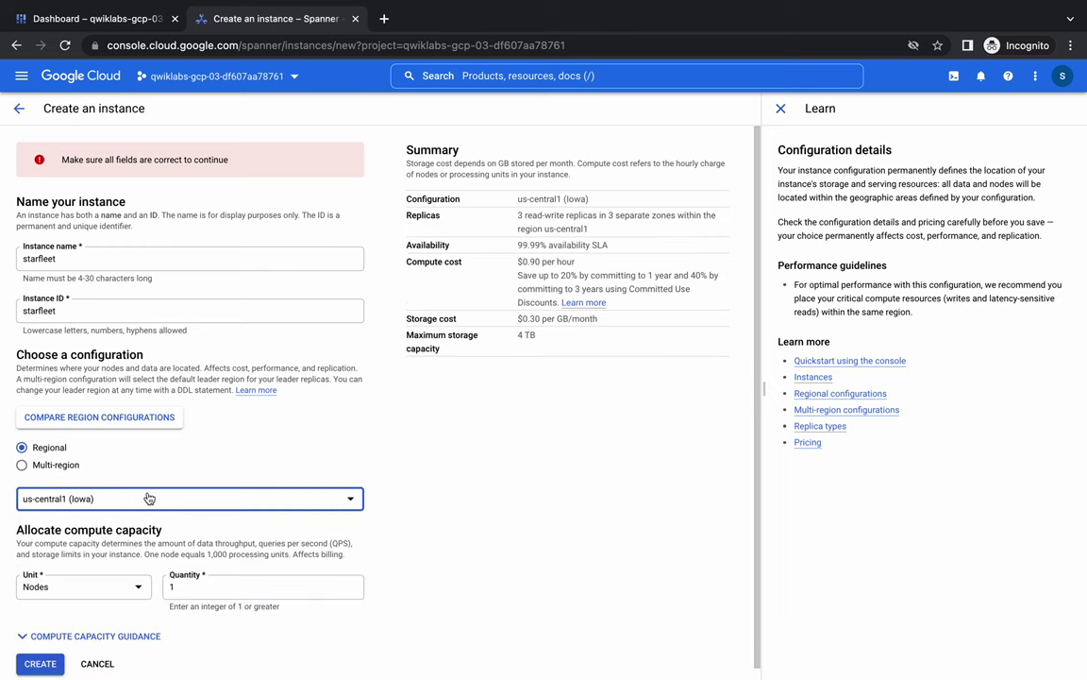
scroll(148, 499, down, 1)
click(40, 652)
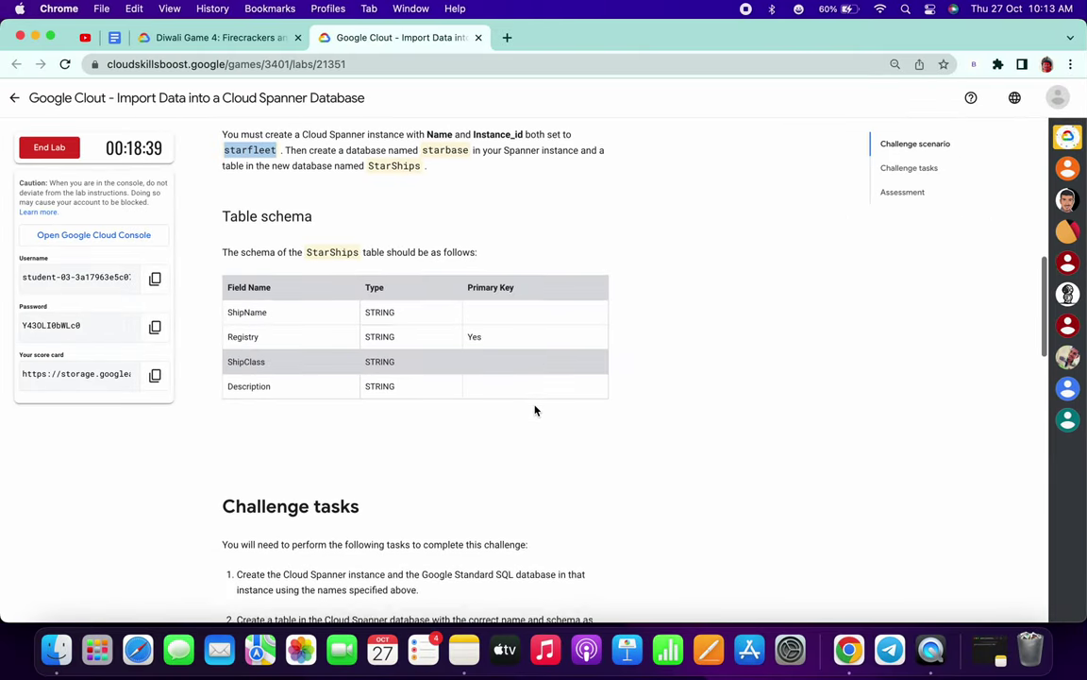
Copy the database name from the lab instructions and begin a new database named starbase in the starfleet instance
scroll(534, 410, up, 4)
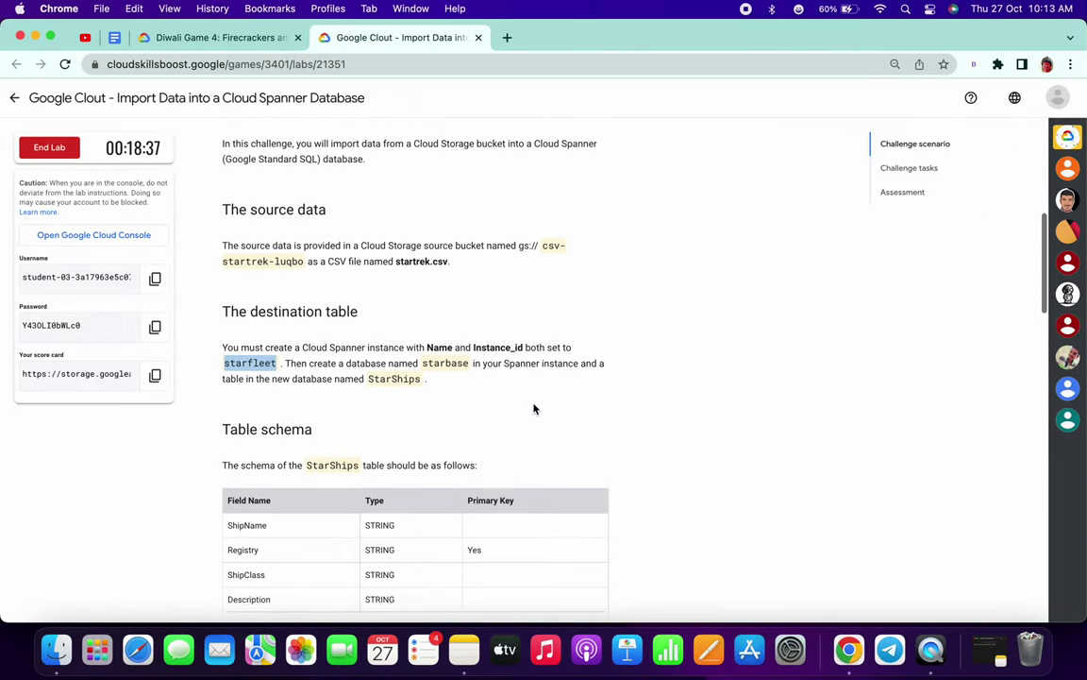
double_click(440, 378)
key(super+c)
key(ctrl+Right)
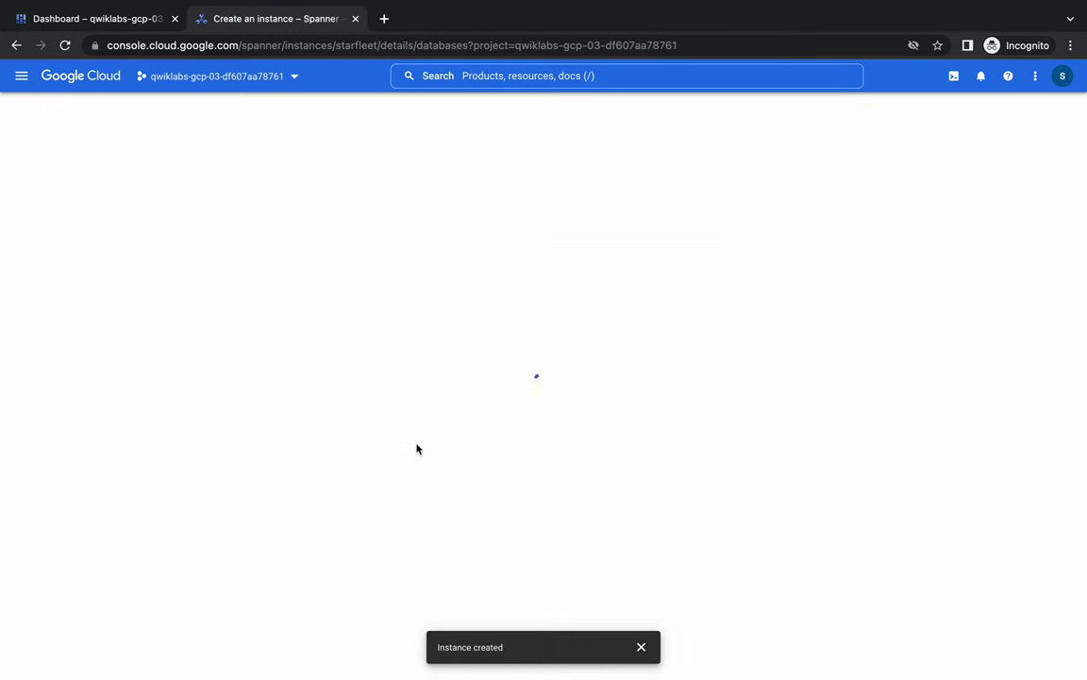
click(328, 373)
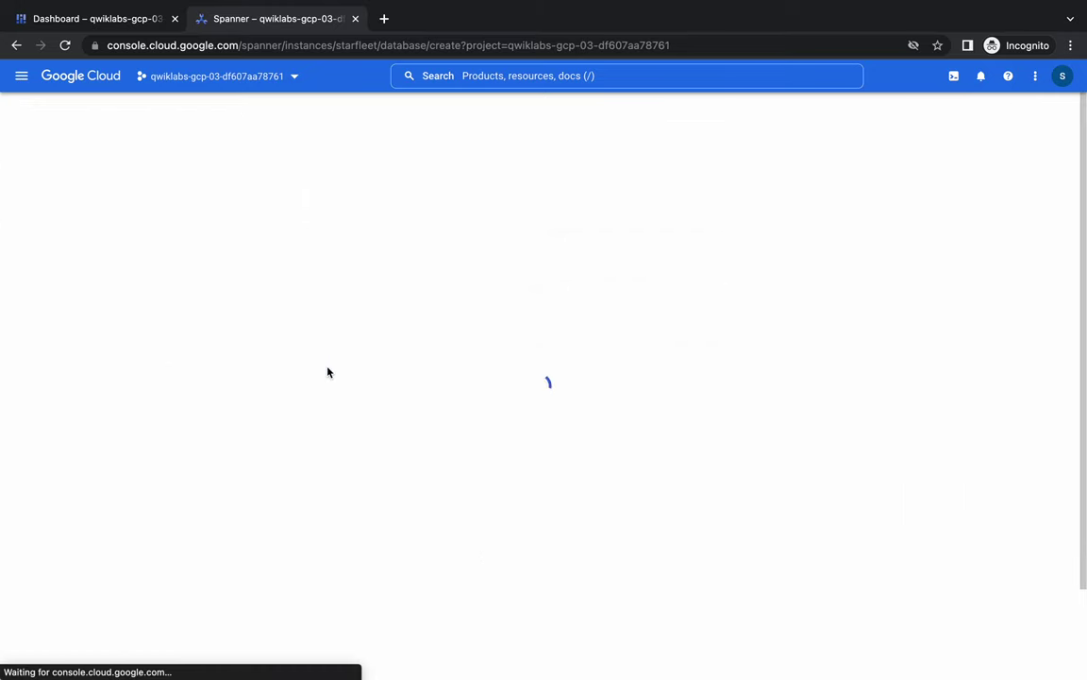
key(super+v)
Copy the example CREATE TABLE statement from the lab's Task 2 hint and paste it into the starbase schema definition
key(ctrl+Left)
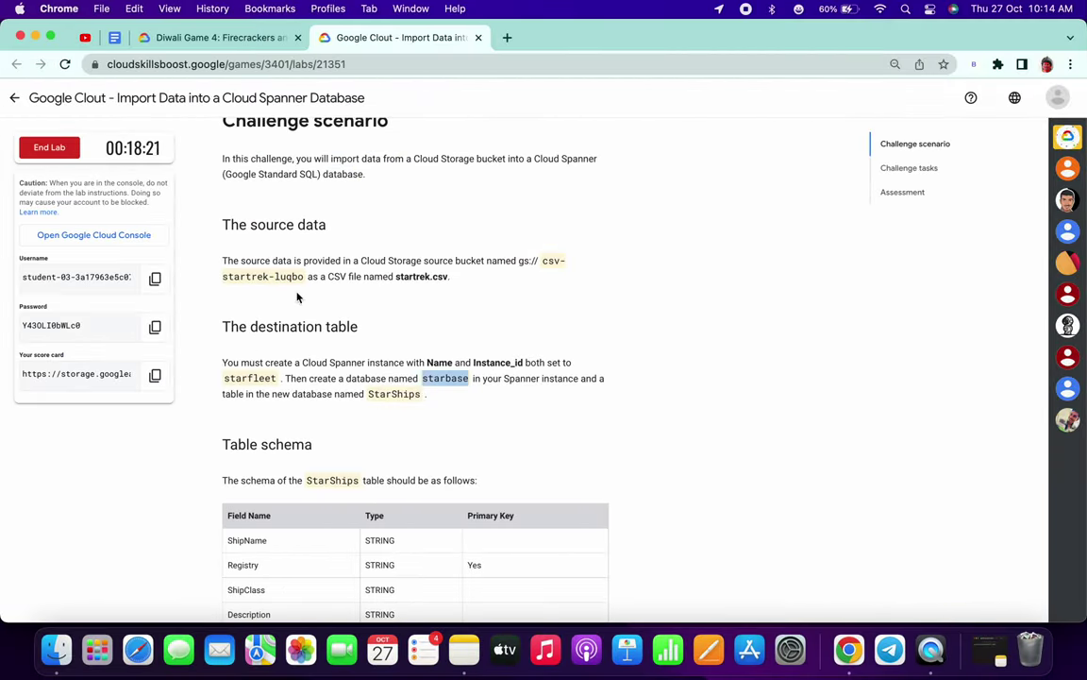
scroll(297, 297, down, 20)
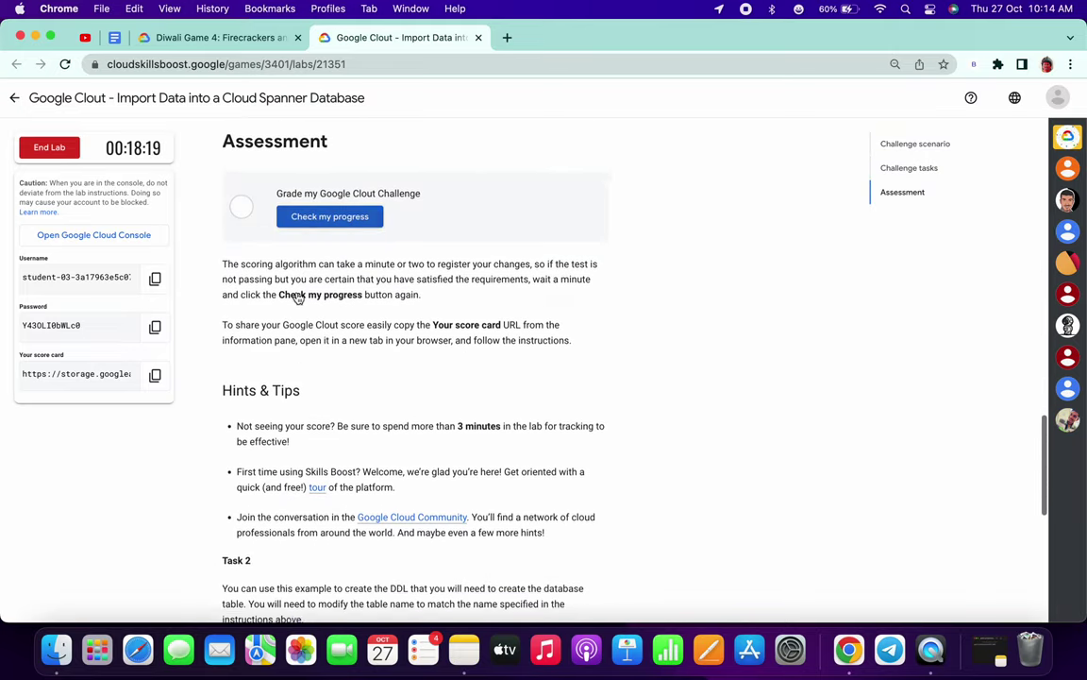
scroll(296, 297, down, 10)
scroll(424, 298, up, 3)
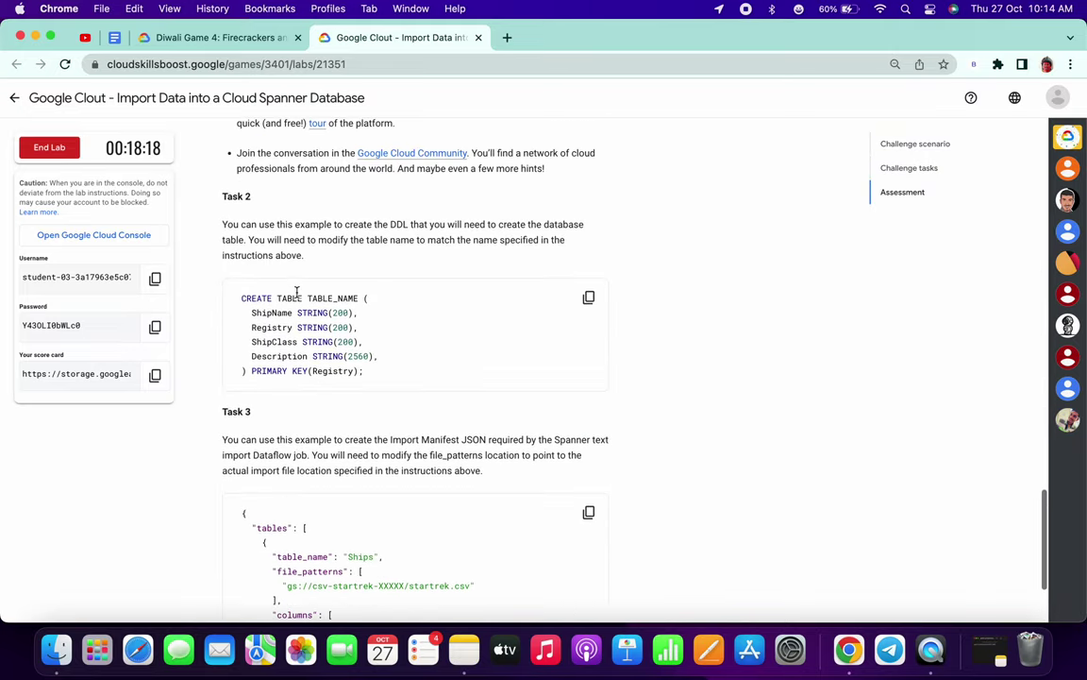
click(589, 299)
key(ctrl+Right)
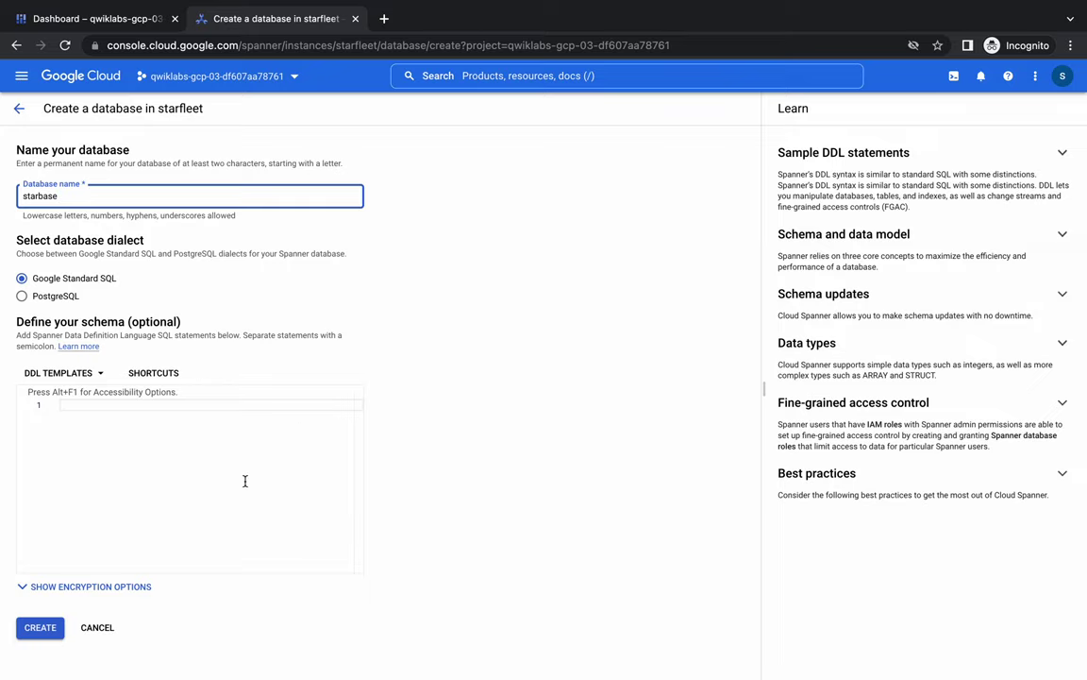
click(245, 482)
key(super+v)
Replace TABLE_NAME in the schema with StarShips, the table name given in the lab instructions, and create the database
key(ctrl+Left)
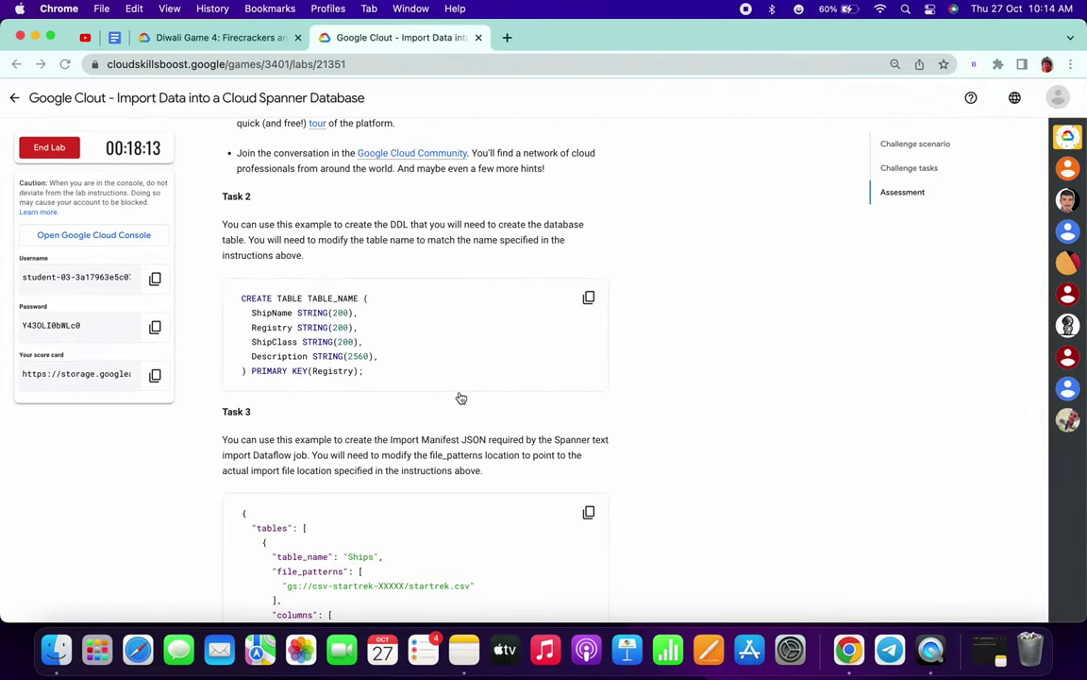
scroll(462, 395, up, 5)
scroll(460, 397, up, 10)
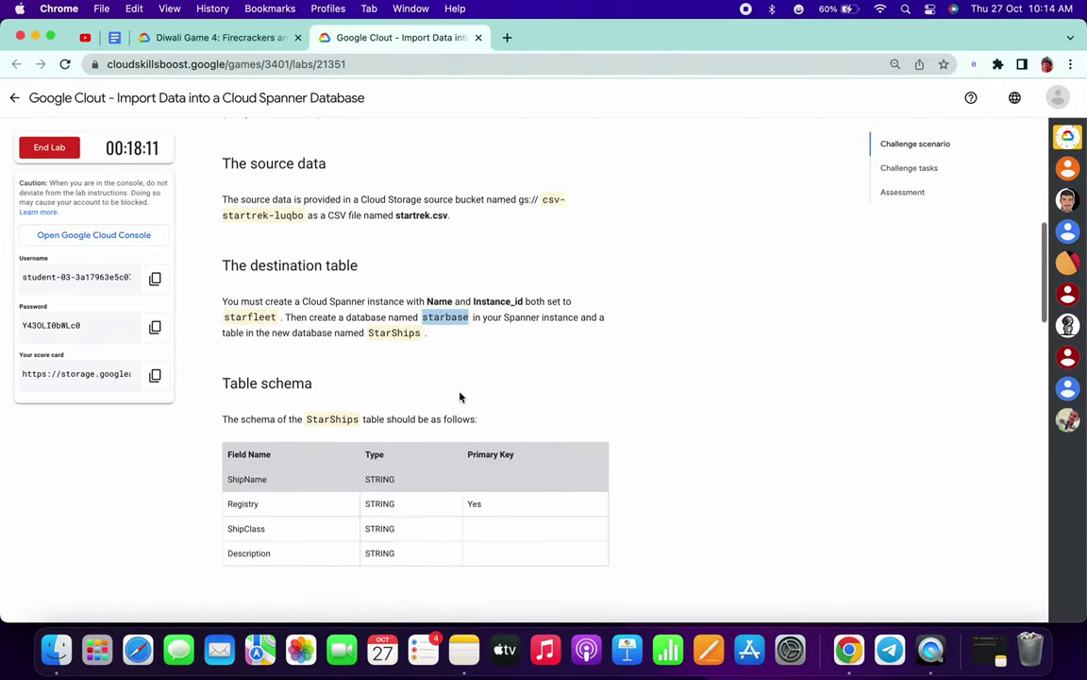
double_click(379, 333)
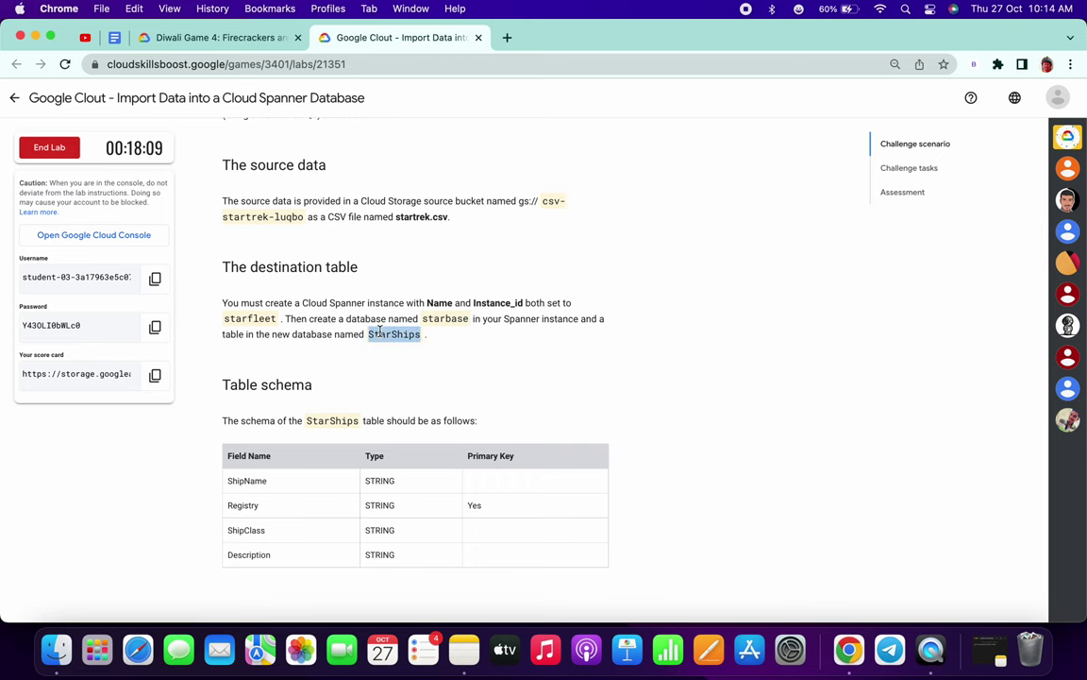
key(ctrl+Right)
click(146, 404)
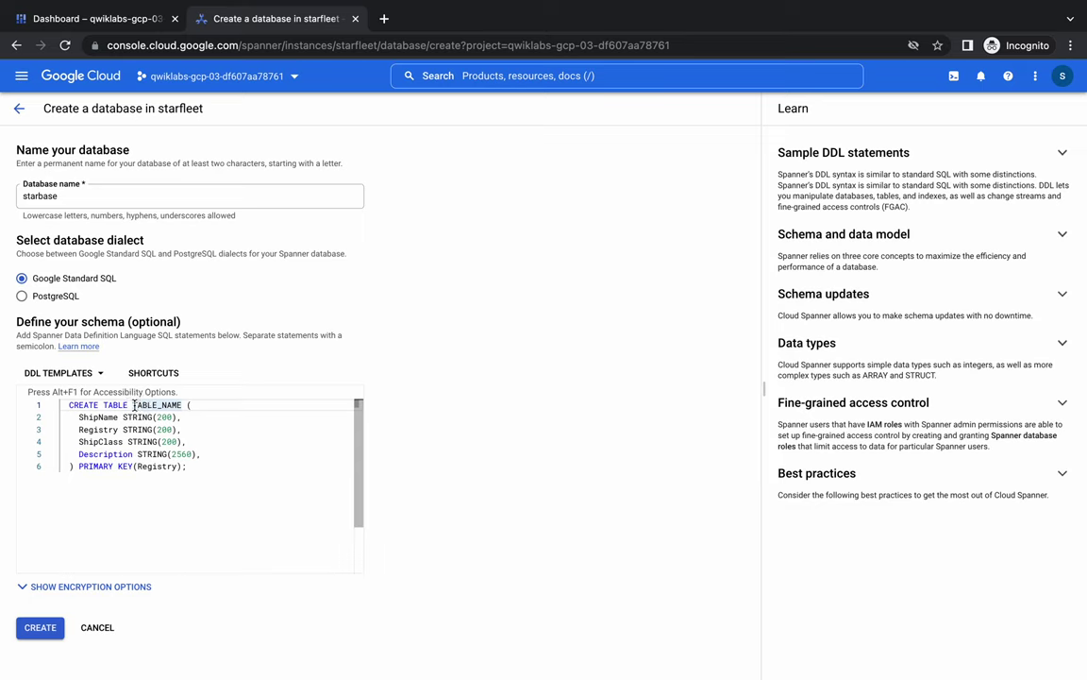
click(134, 404)
key(BackSpace)
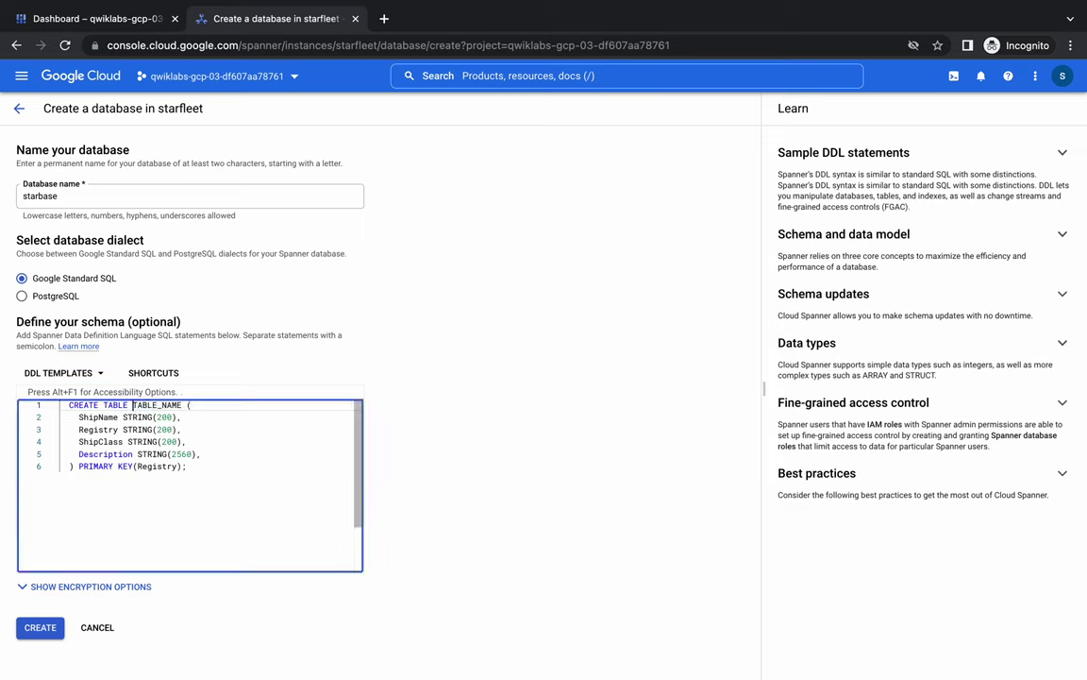
double_click(148, 404)
text(StarShips)
scroll(205, 489, down, 2)
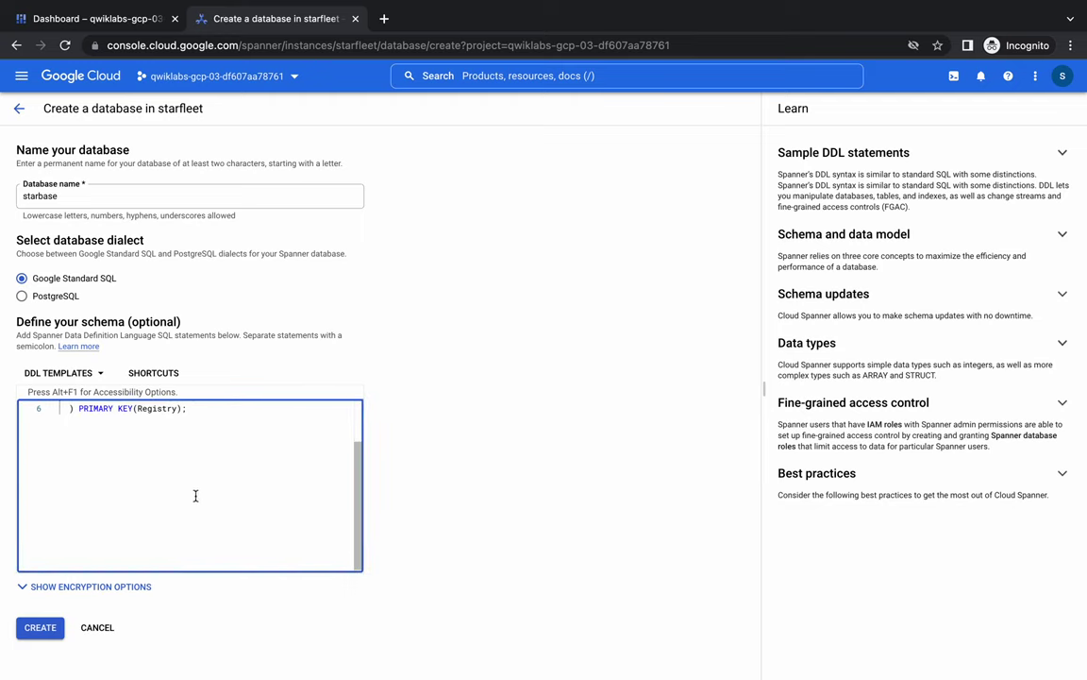
click(39, 628)
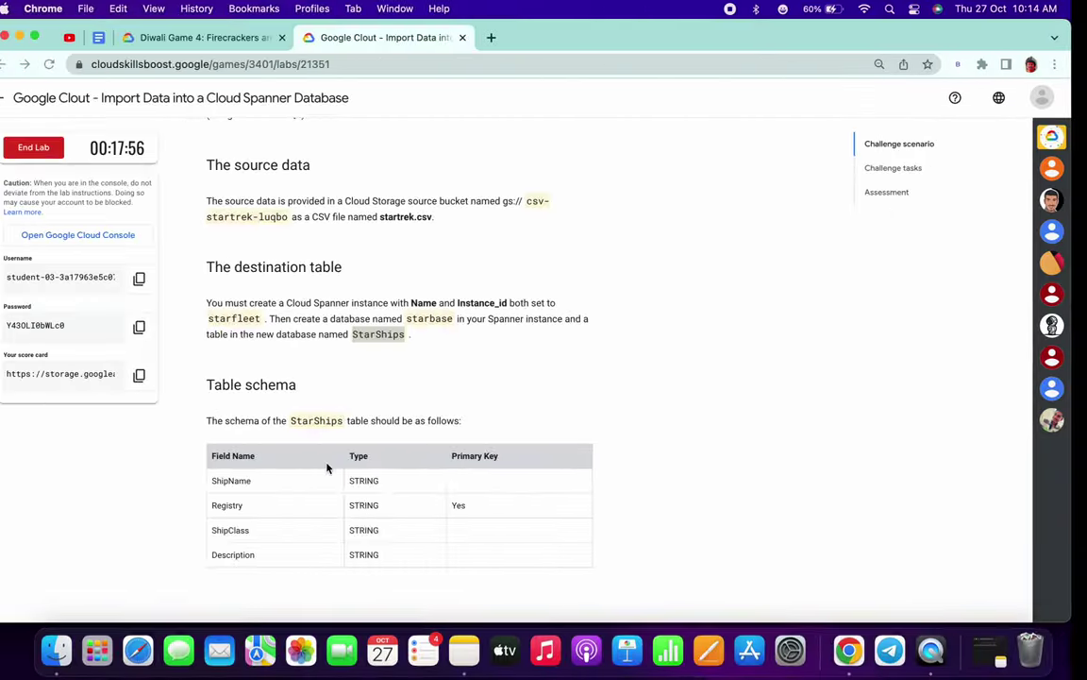
Find the import manifest task in the lab's challenge tasks and select the file name startrek.json
scroll(327, 466, down, 1)
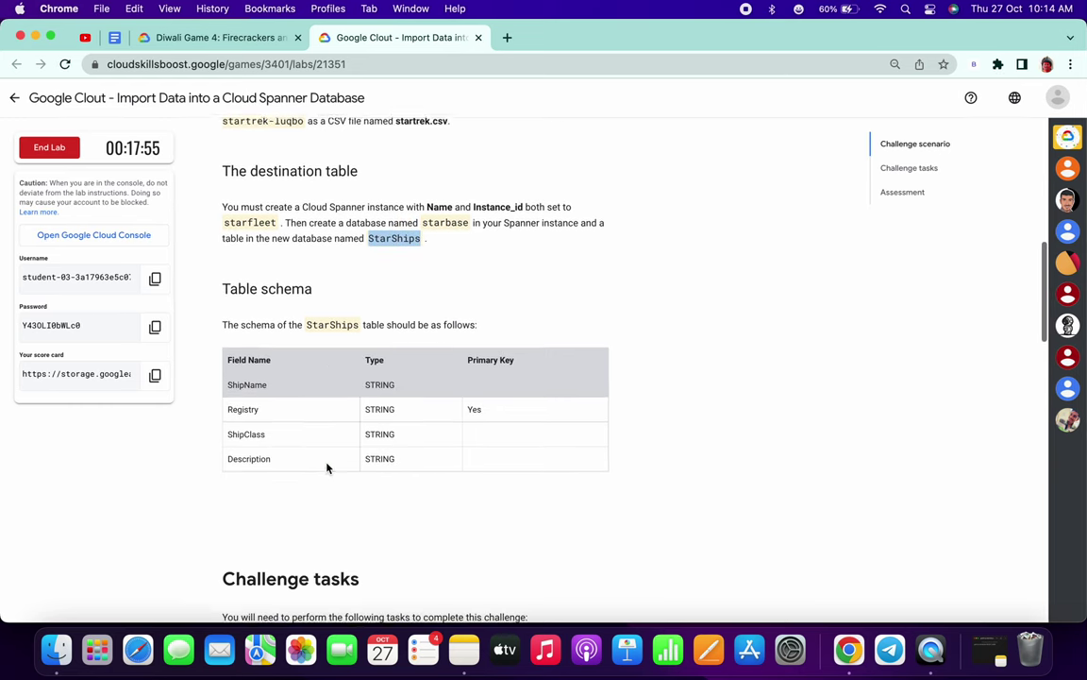
scroll(412, 434, down, 5)
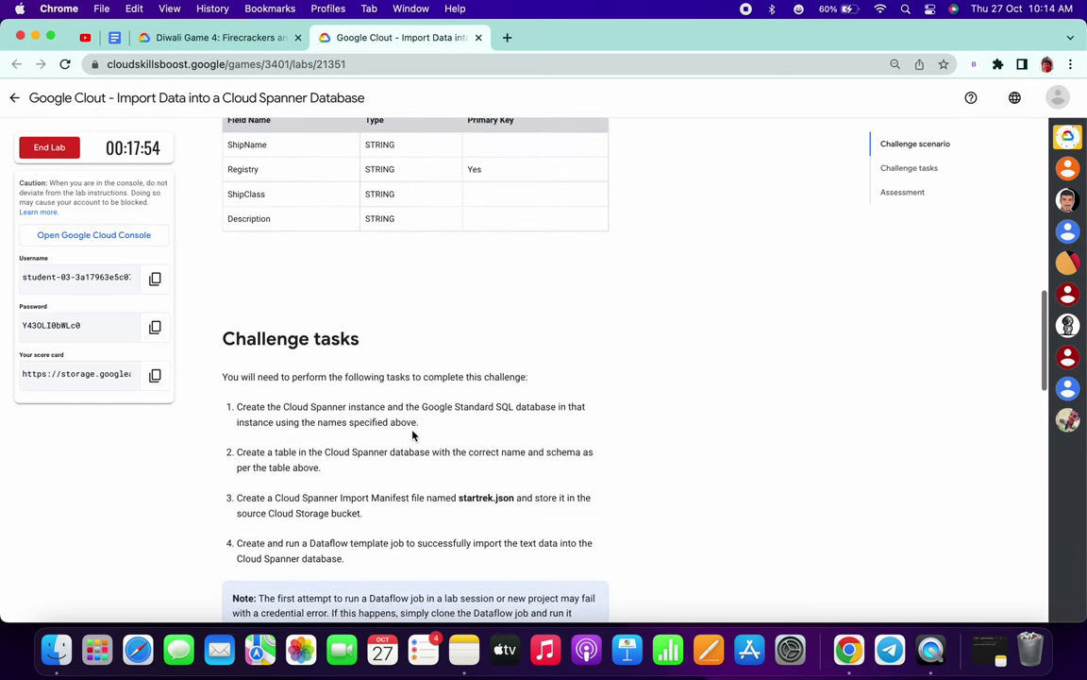
drag(459, 488, 513, 488)
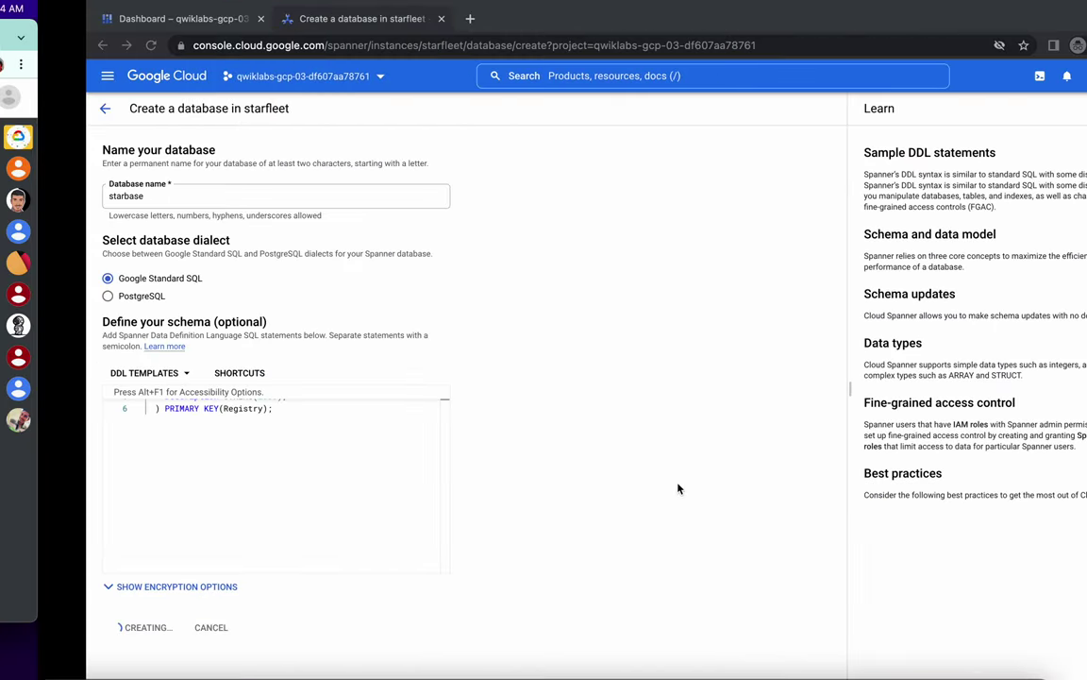
Return to the Cloud Shell terminal, collapse the navigation menu, dismiss the usage tip and open startrek.json in nano
click(104, 18)
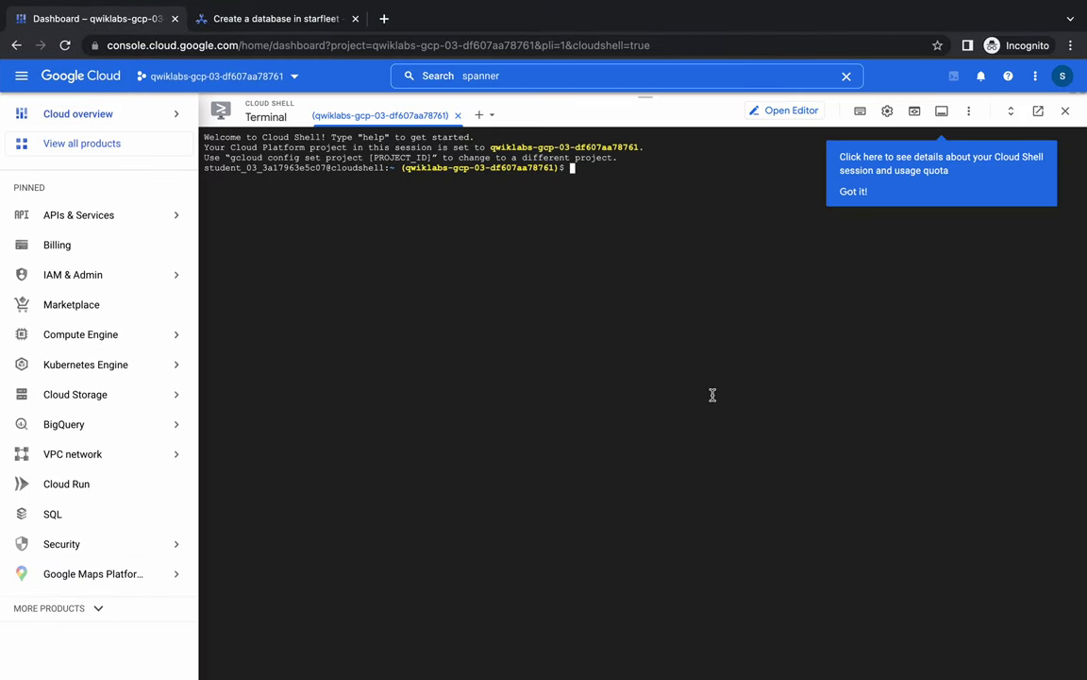
click(21, 75)
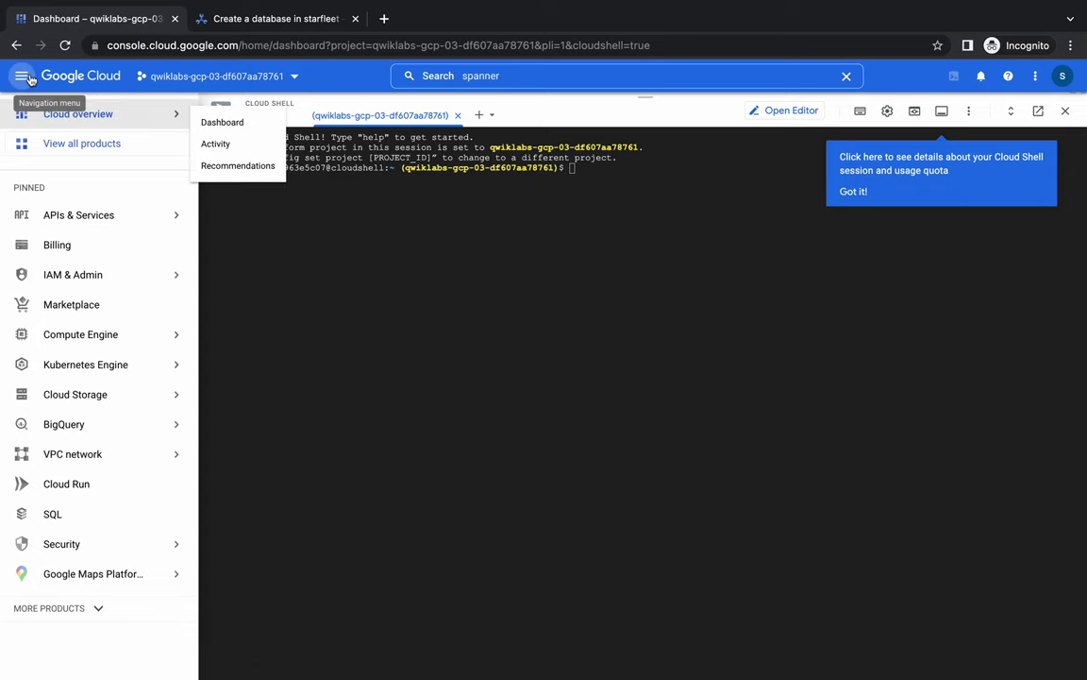
click(28, 78)
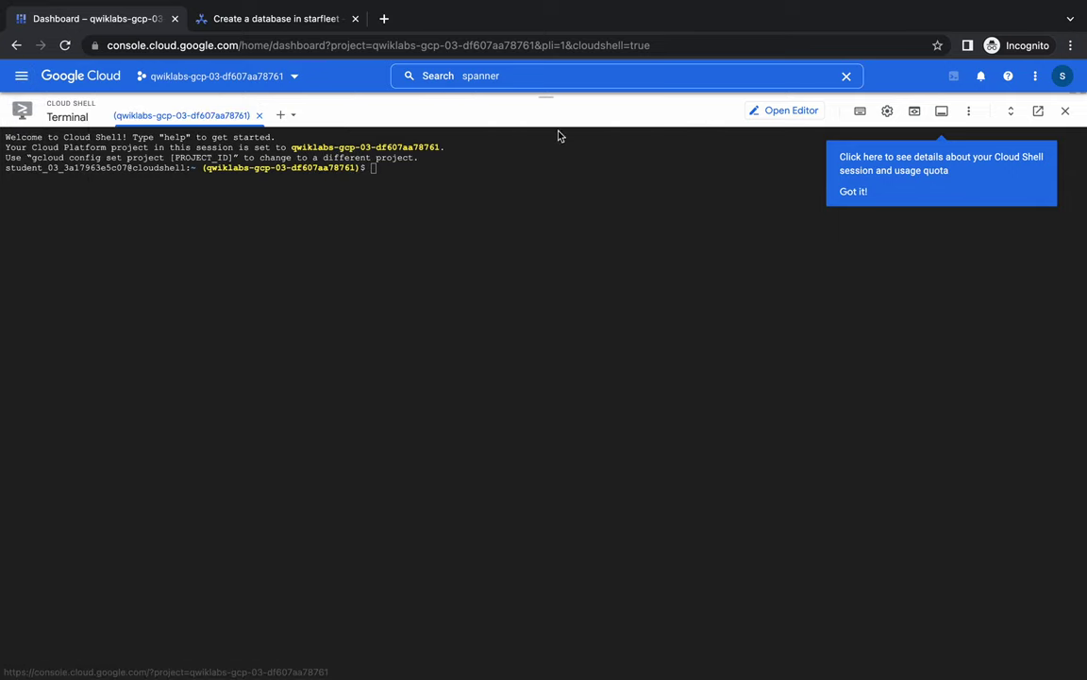
click(851, 191)
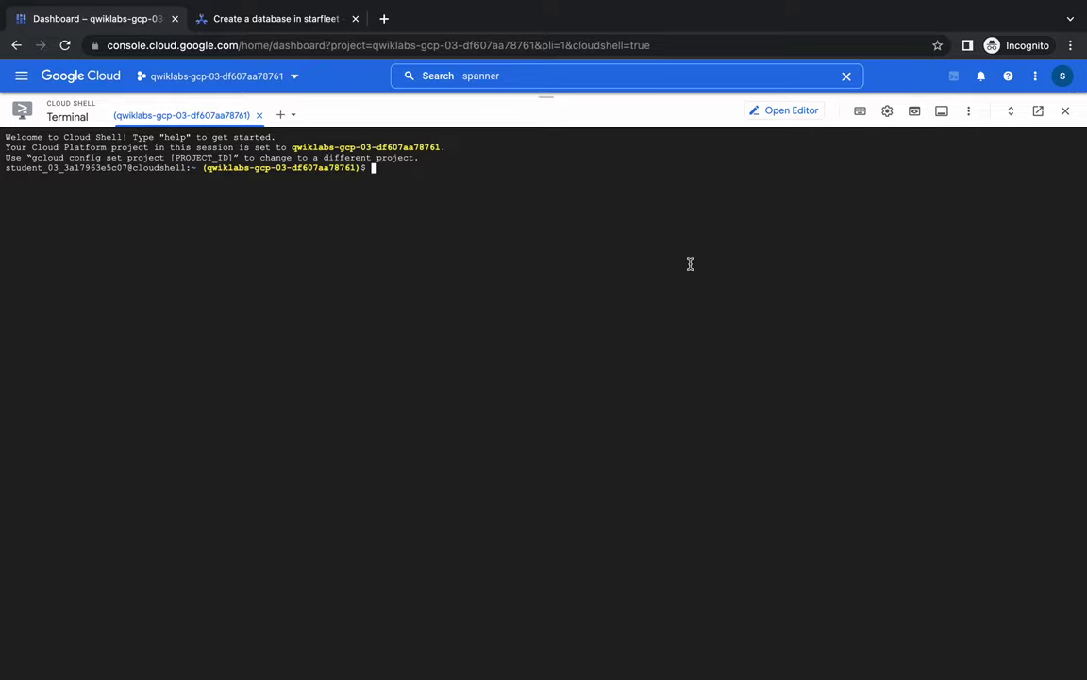
key(ctrl+v)
key(Return)
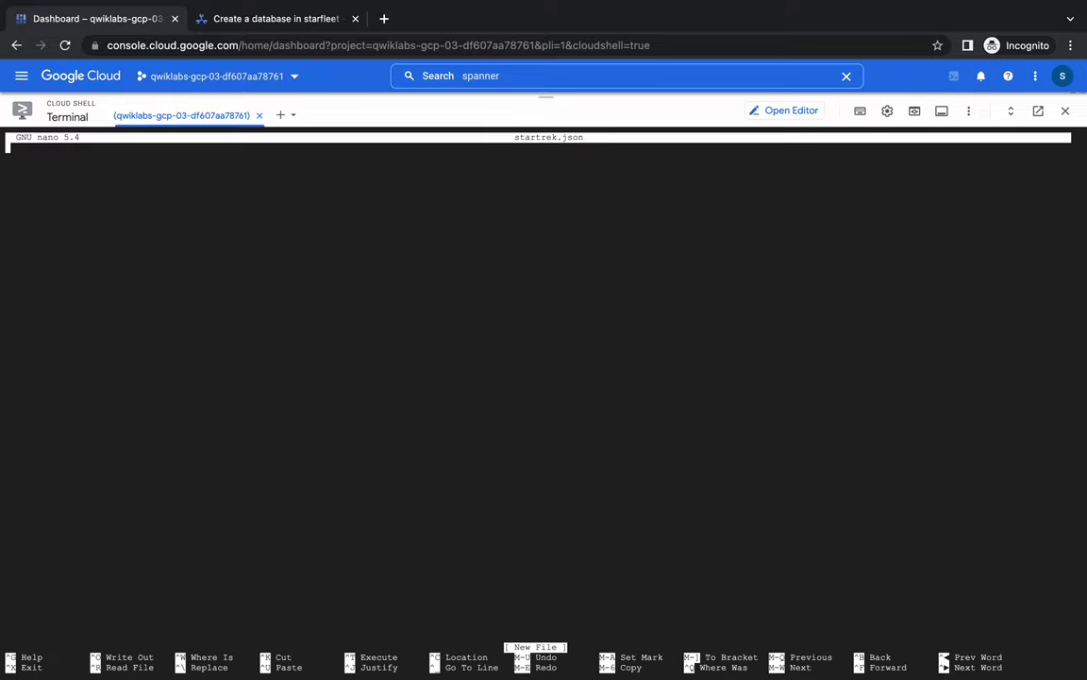
Copy the example import manifest JSON from the lab's Task 3 hint and paste it into startrek.json
key(ctrl+Left)
scroll(558, 334, down, 10)
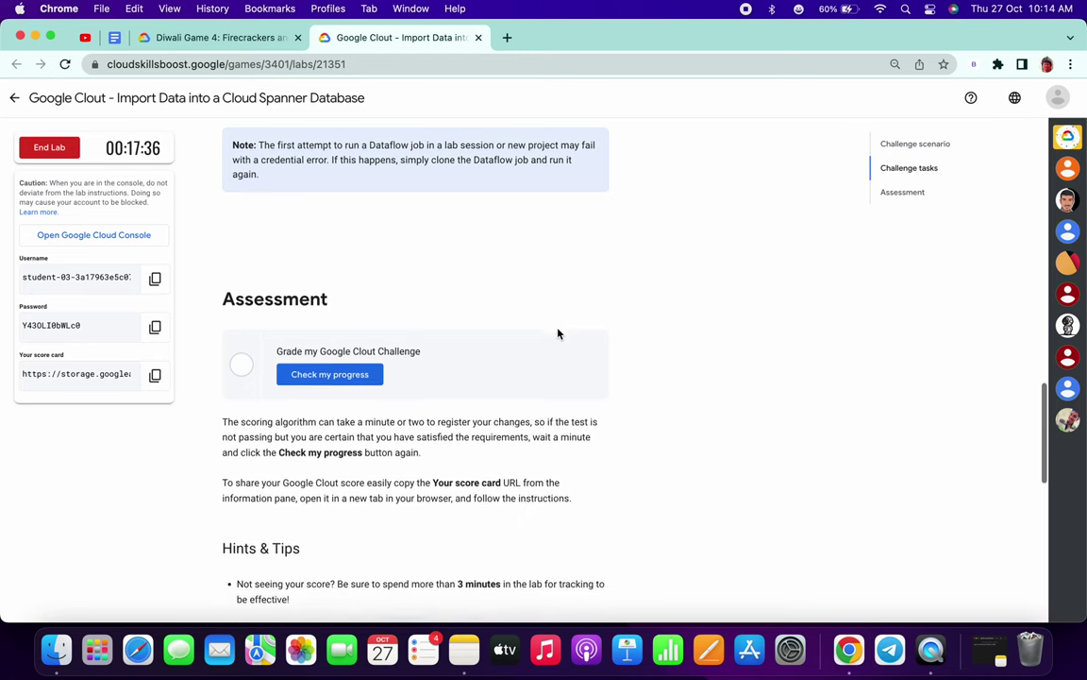
scroll(558, 334, down, 10)
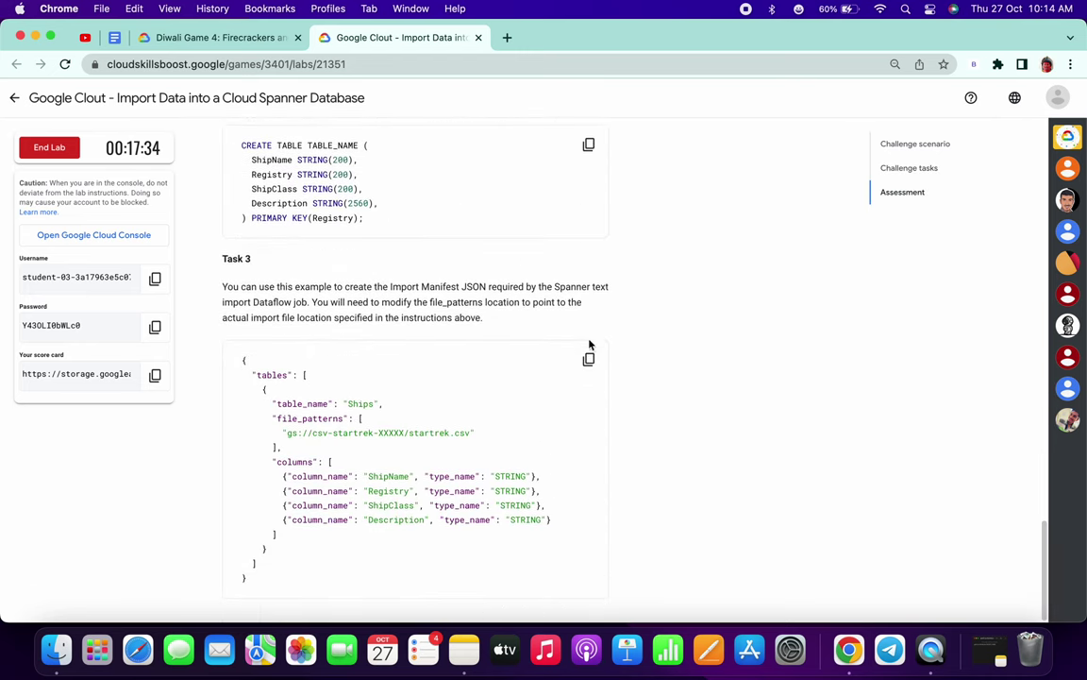
click(589, 361)
key(ctrl+Right)
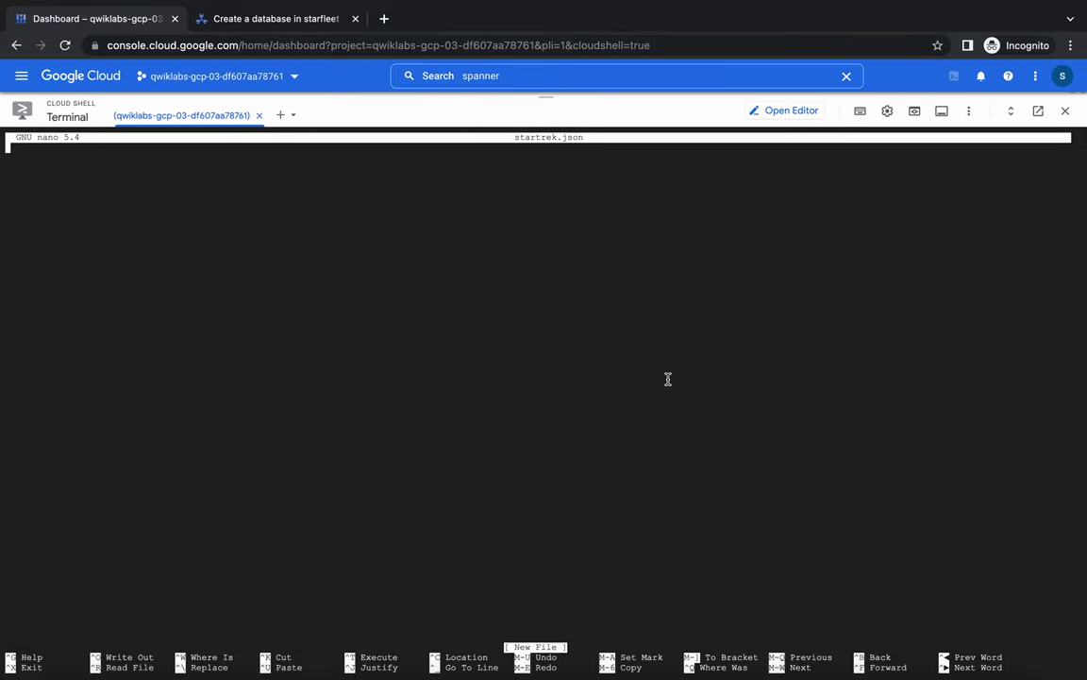
key(ctrl+v)
Copy the bucket suffix luqbo from the lab's source data section and replace XXXXX with it in the manifest's file_patterns path
key(ctrl+Left)
scroll(668, 379, up, 15)
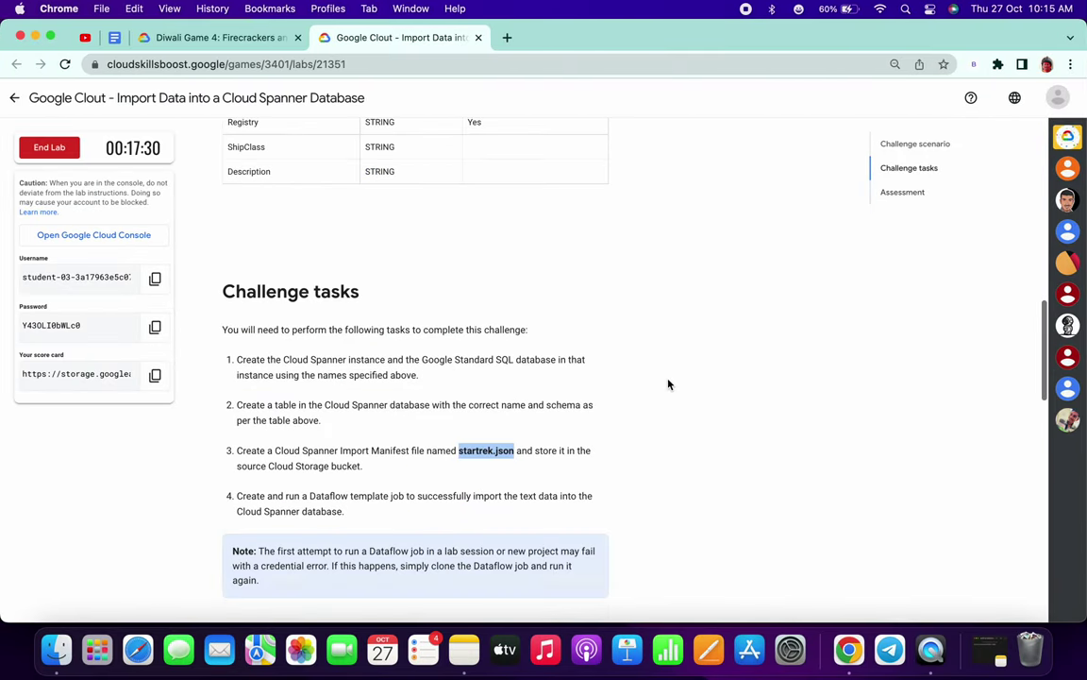
right_click(455, 400)
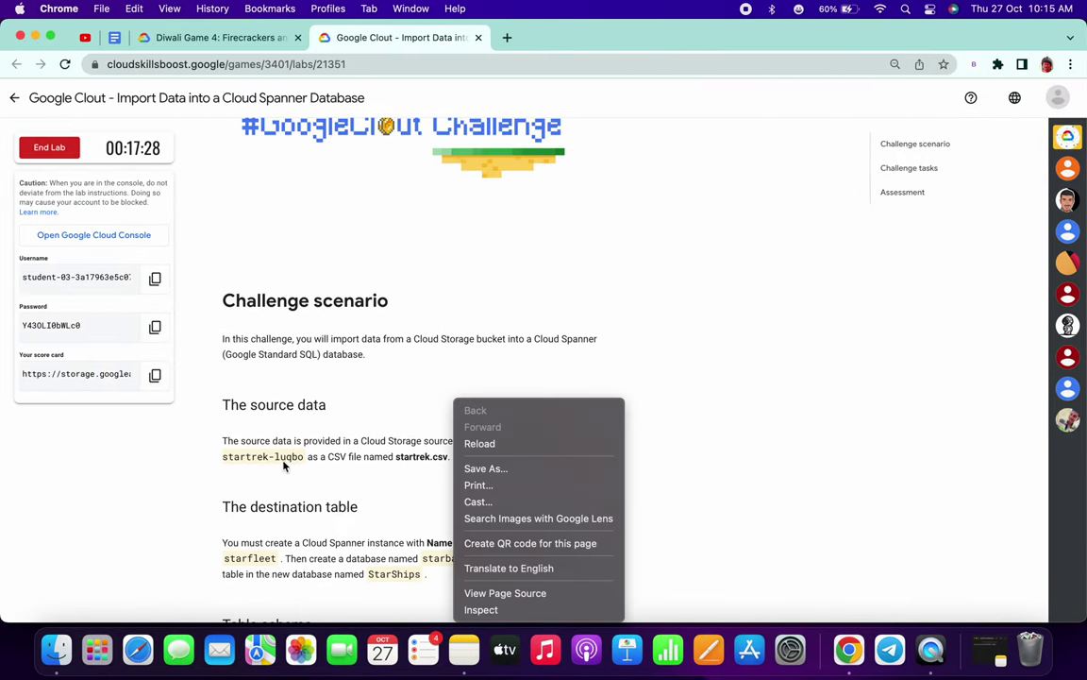
click(305, 487)
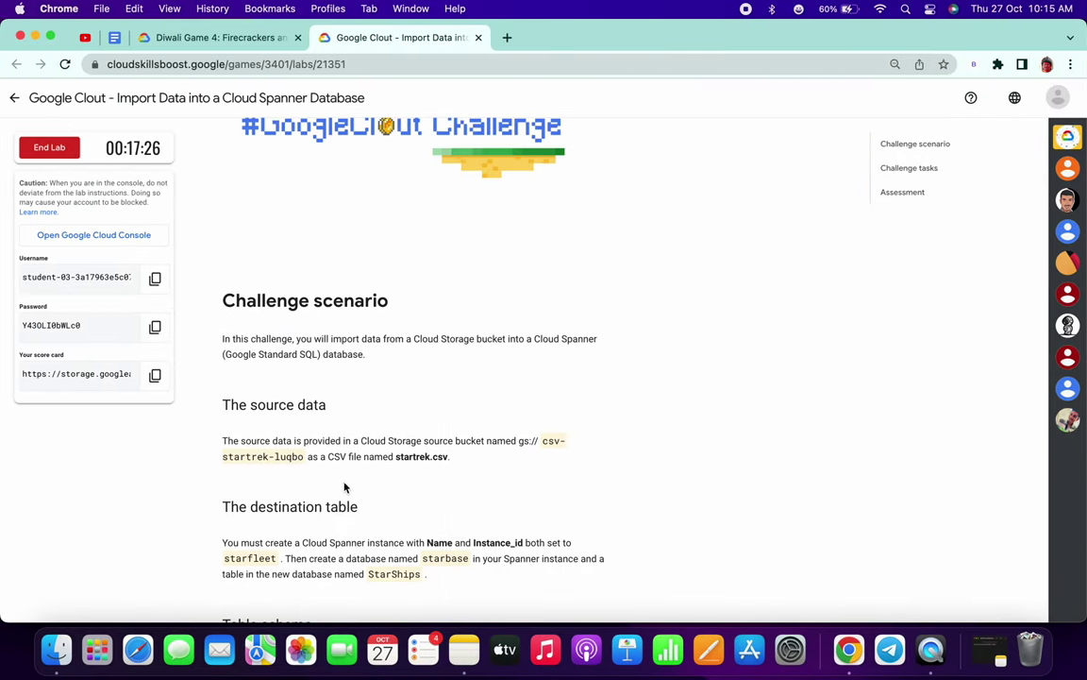
scroll(298, 462, down, 1)
double_click(285, 443)
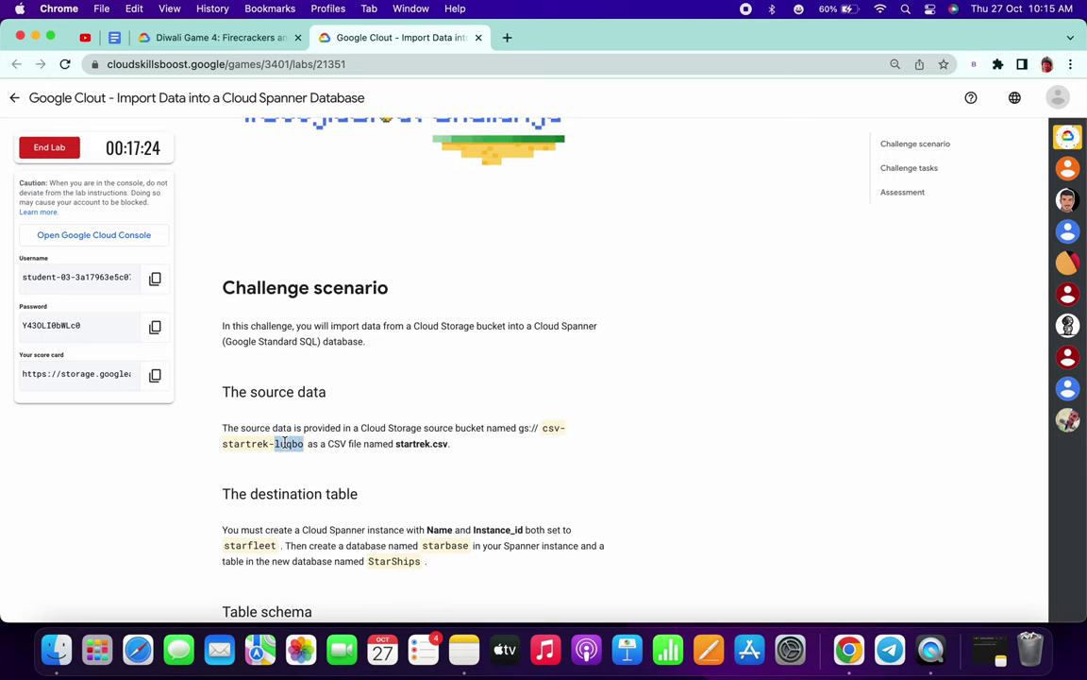
key(ctrl+Right)
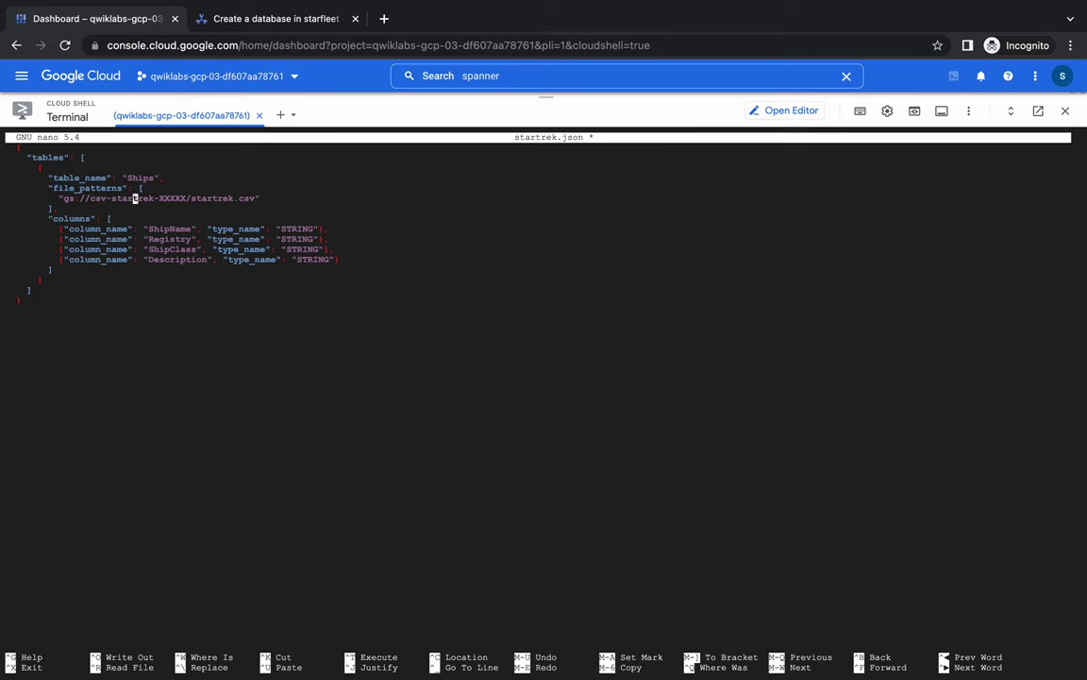
key(BackSpace)
key(BackSpace)
key(BackSpace)
key(BackSpace)
key(BackSpace)
Copy the table name StarShips from the lab instructions and set it as the manifest's table_name value
key(ctrl+Left)
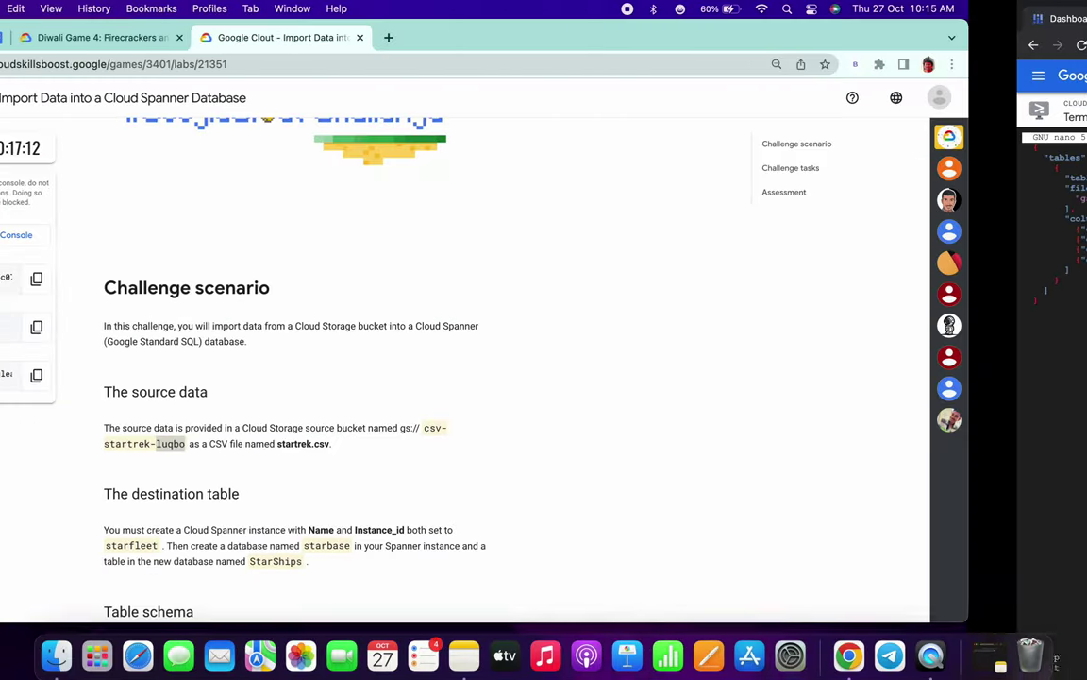
scroll(372, 464, down, 2)
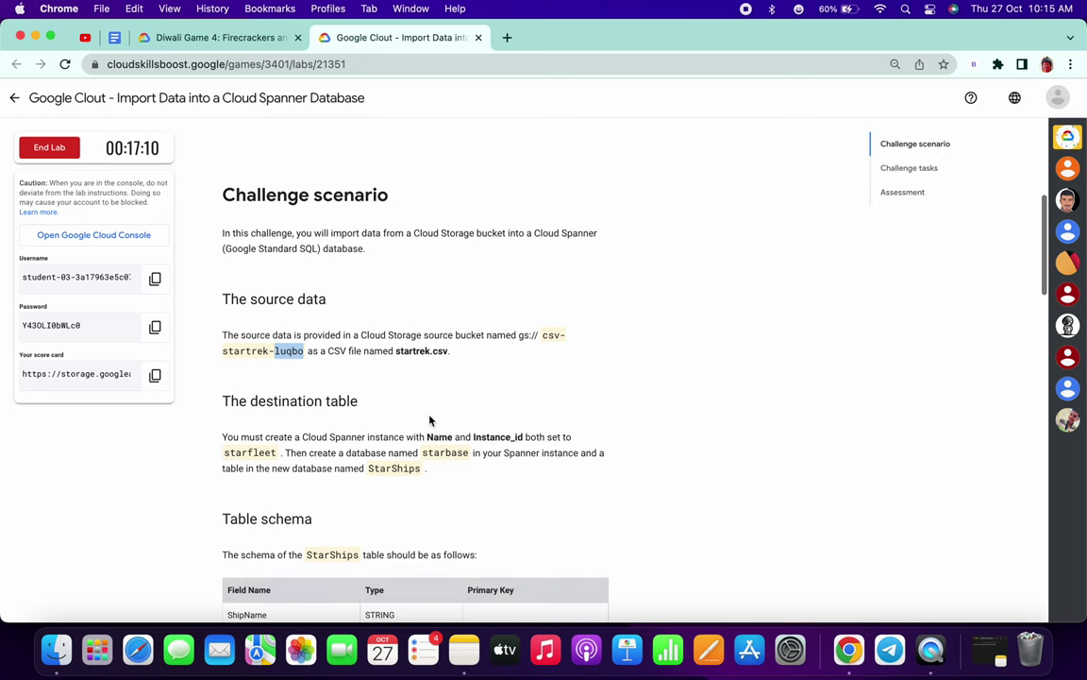
scroll(455, 363, down, 4)
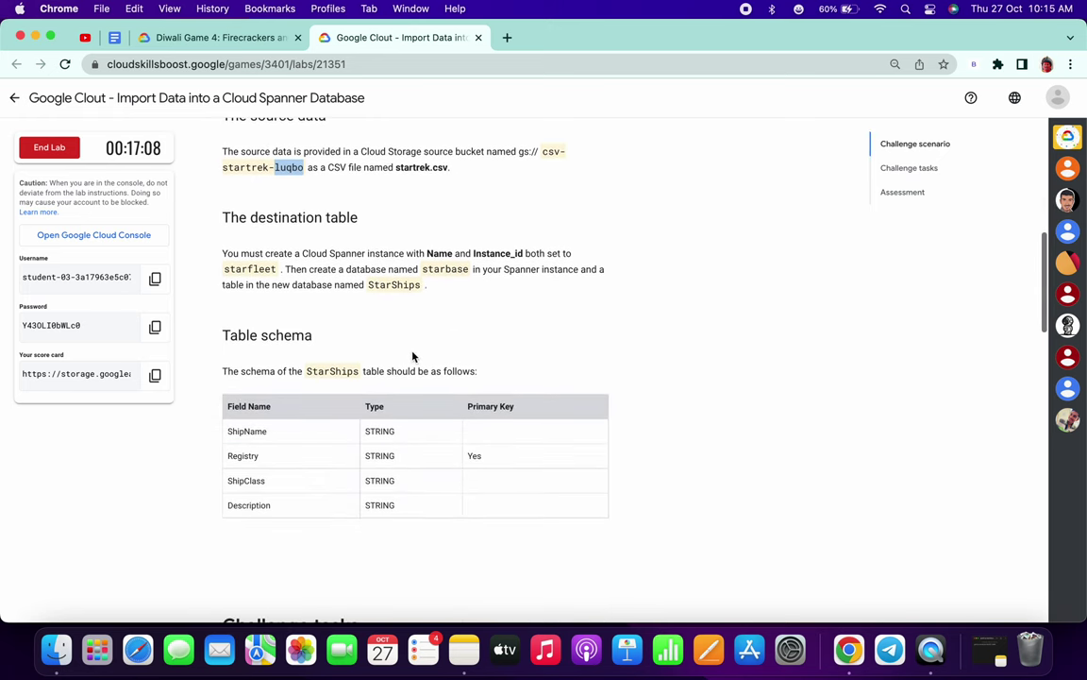
double_click(382, 286)
key(super+c)
key(super+c)
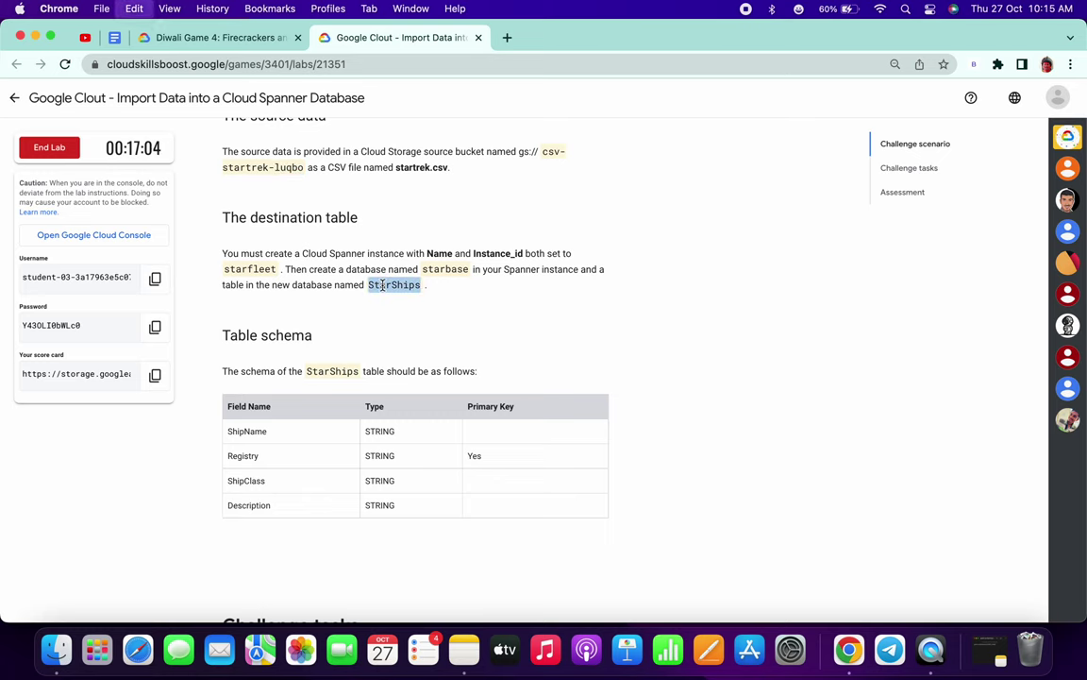
key(ctrl+Right)
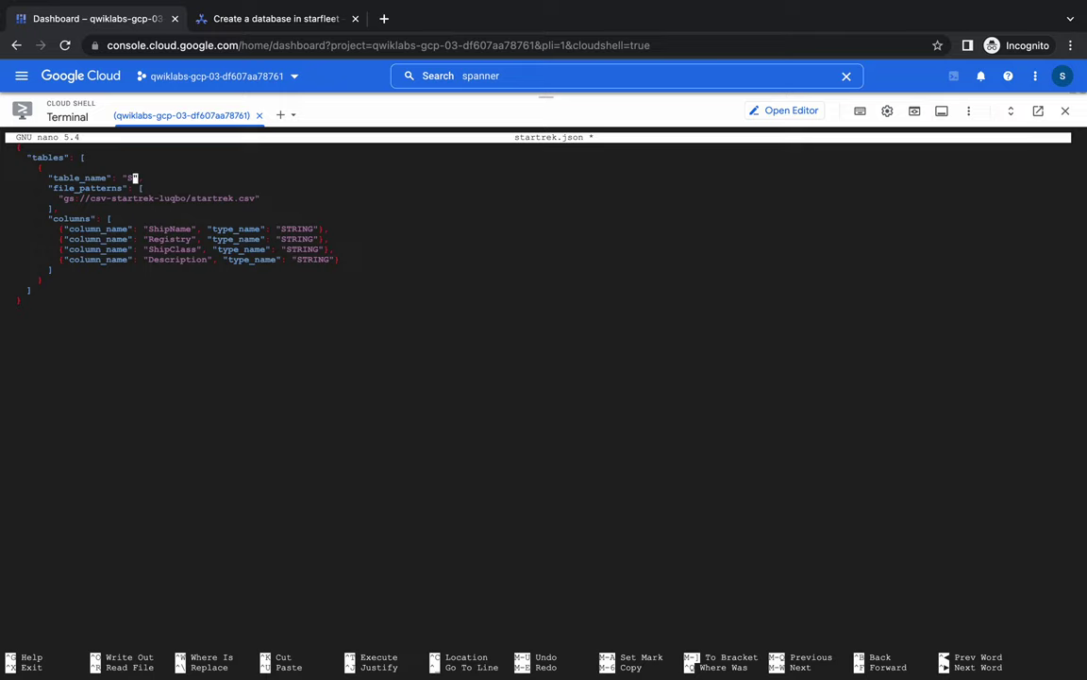
key(super+v)
key(ctrl+Left)
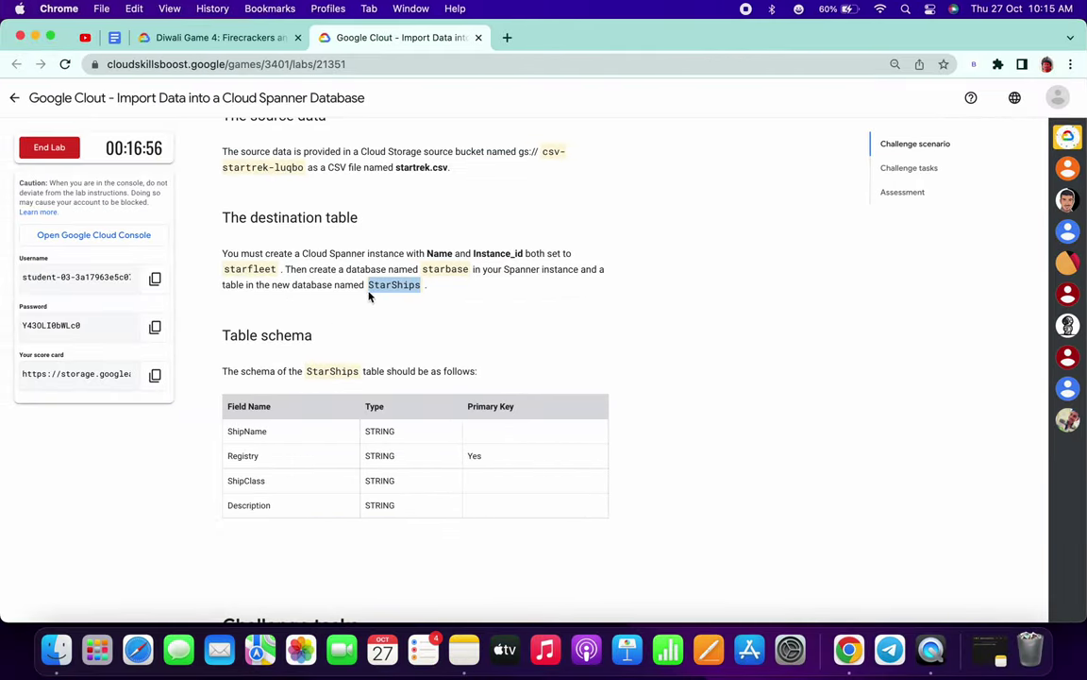
key(ctrl+Right)
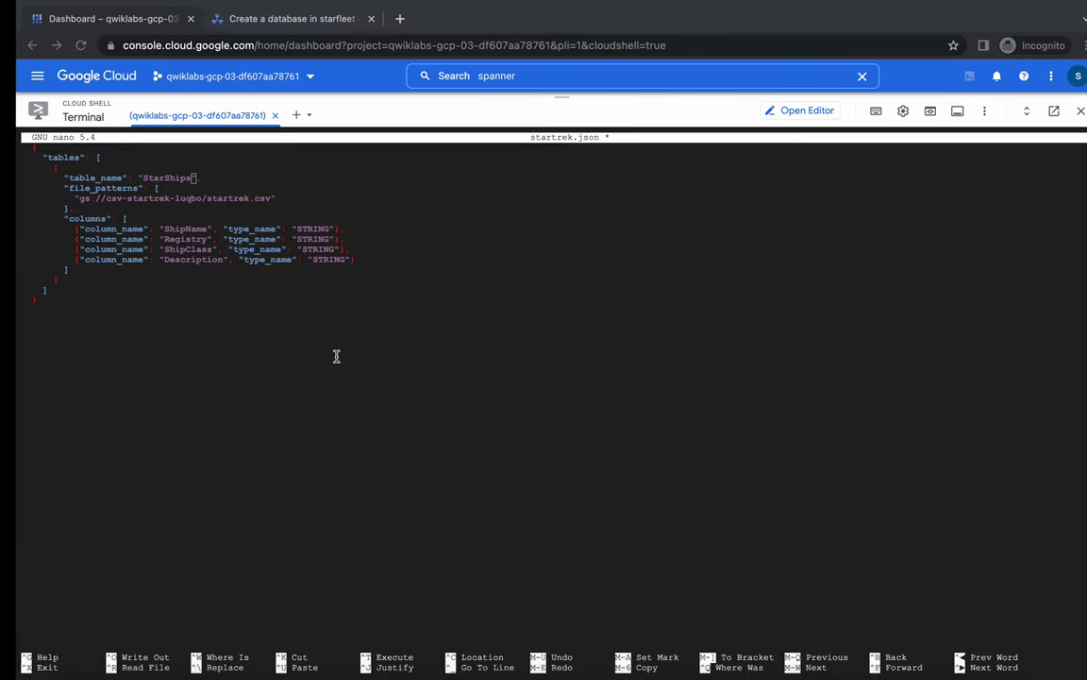
Save the manifest as startrek.json and exit nano
key(ctrl+x)
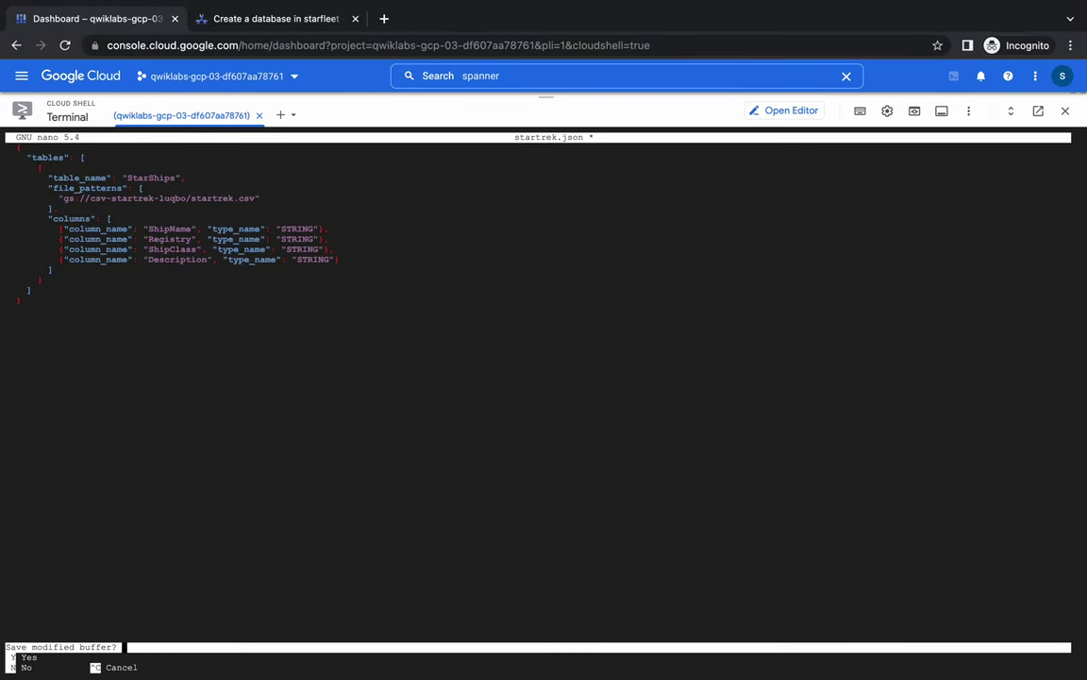
key(y)
key(Return)
Return to the lab's challenge tasks, switch to Notes for the gsutil cp startrek.json command and place the note beside the instructions
key(ctrl+Left)
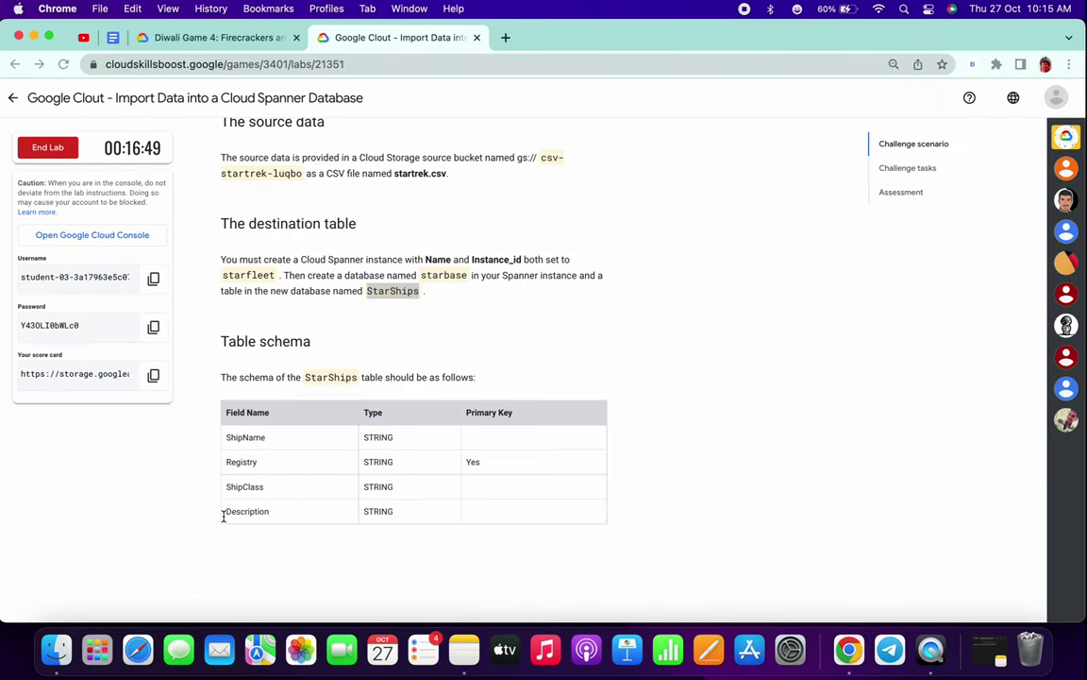
scroll(218, 546, down, 3)
scroll(218, 546, down, 3)
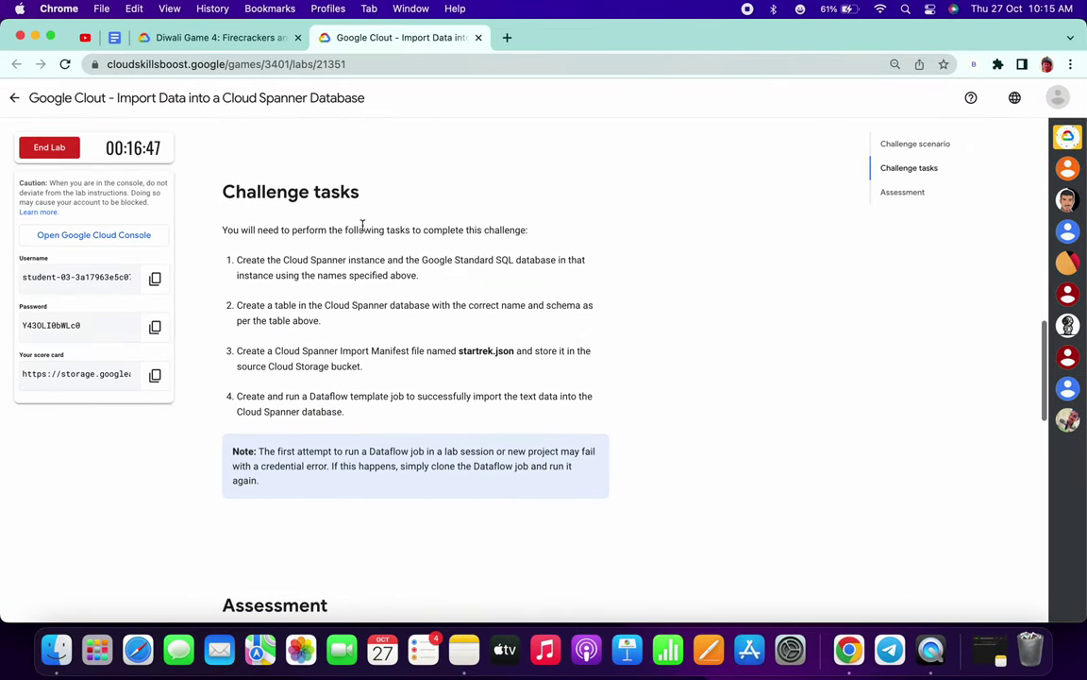
click(979, 664)
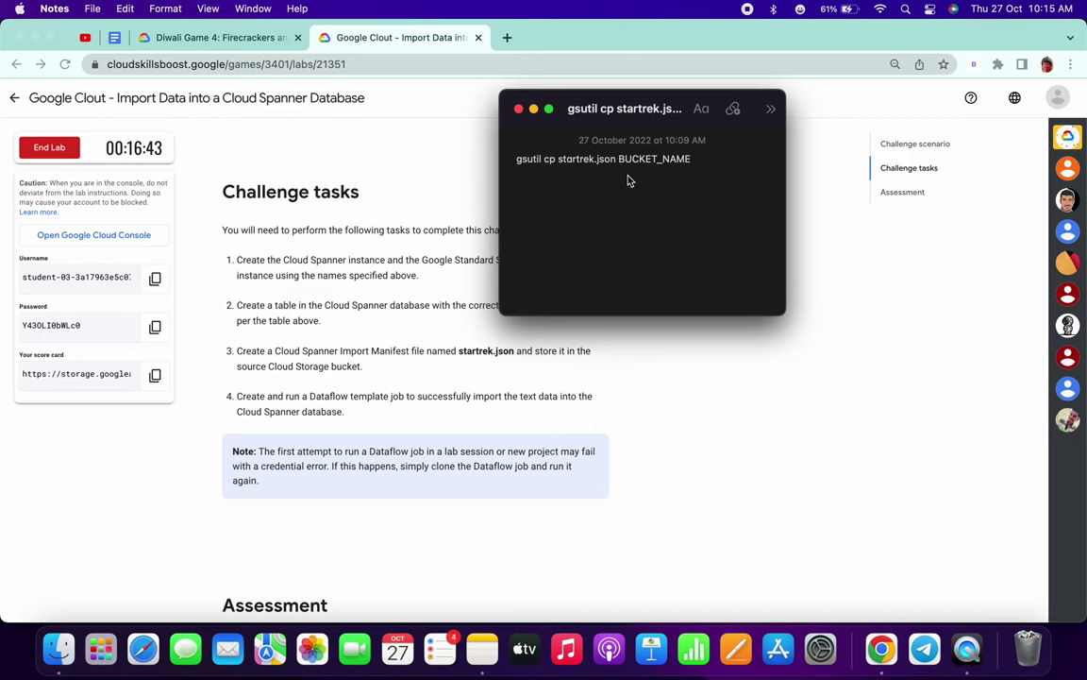
drag(618, 111, 782, 186)
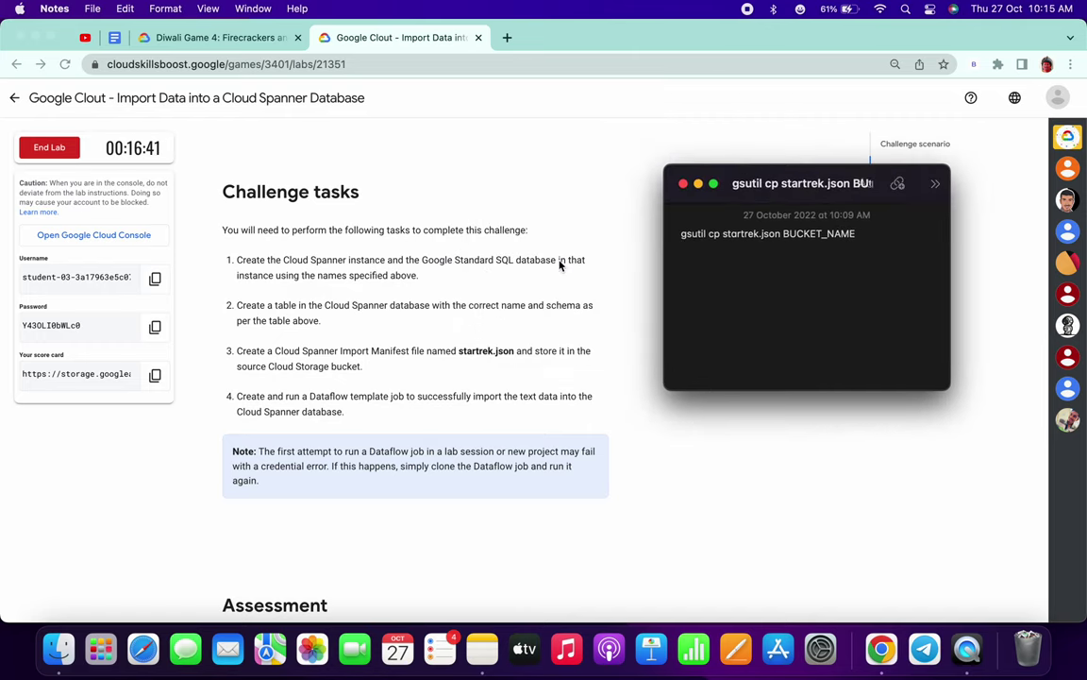
Replace BUCKET_NAME in the note's gsutil command with gs://csv-startrek-luqbo from the lab's source data section, without a space in the path
scroll(563, 262, up, 5)
scroll(371, 450, up, 5)
scroll(371, 451, down, 1)
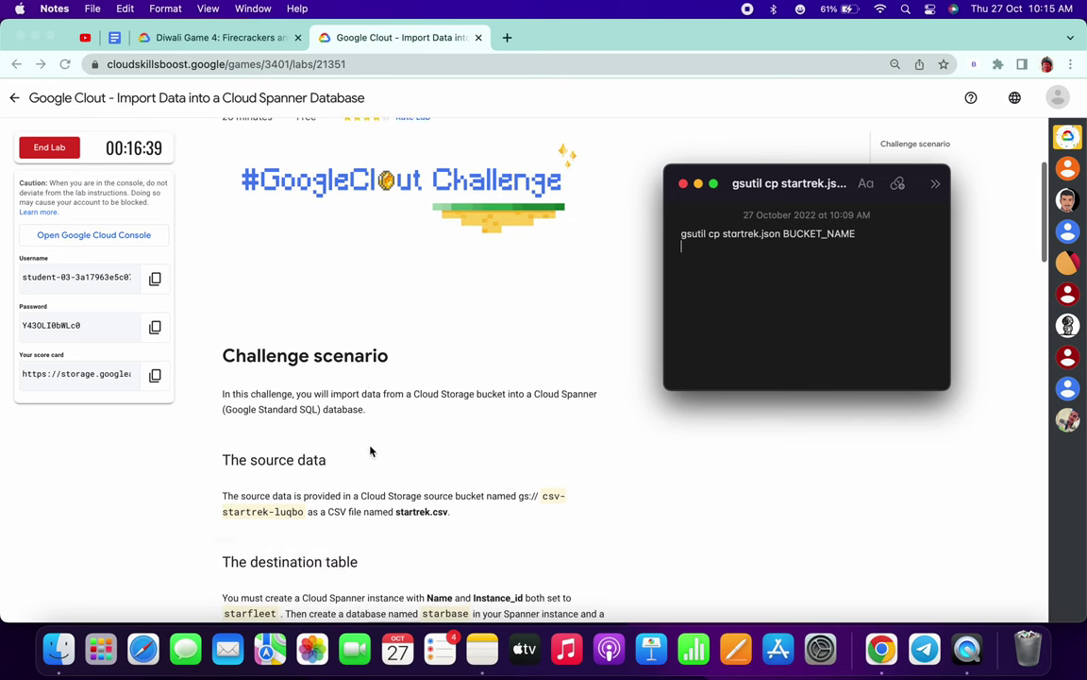
click(522, 499)
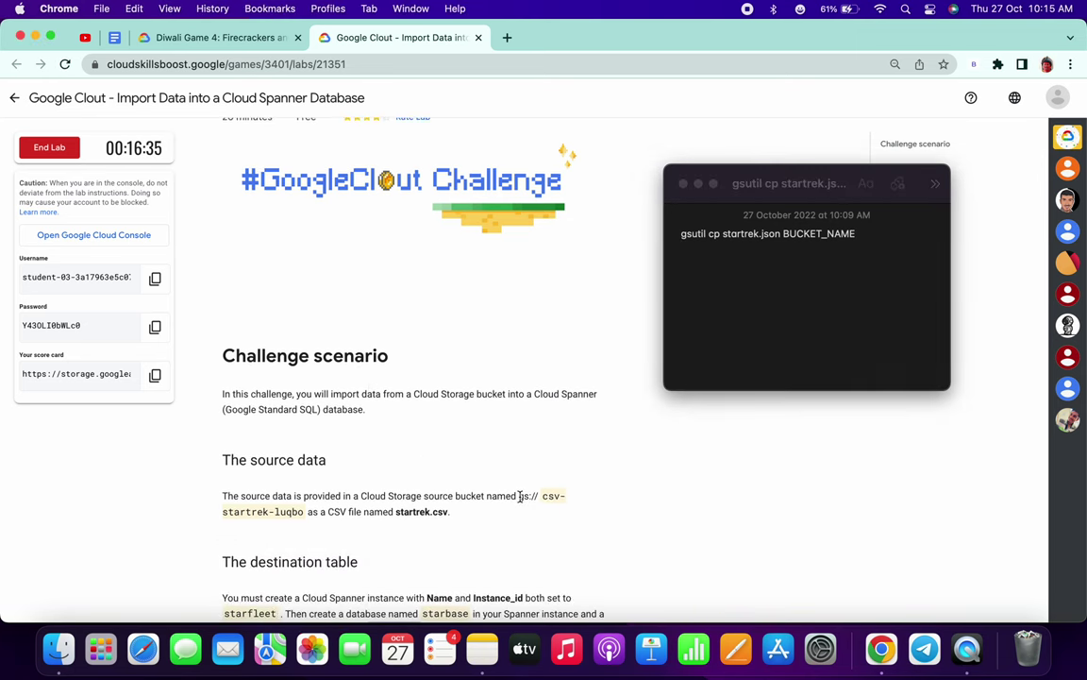
drag(519, 505, 298, 514)
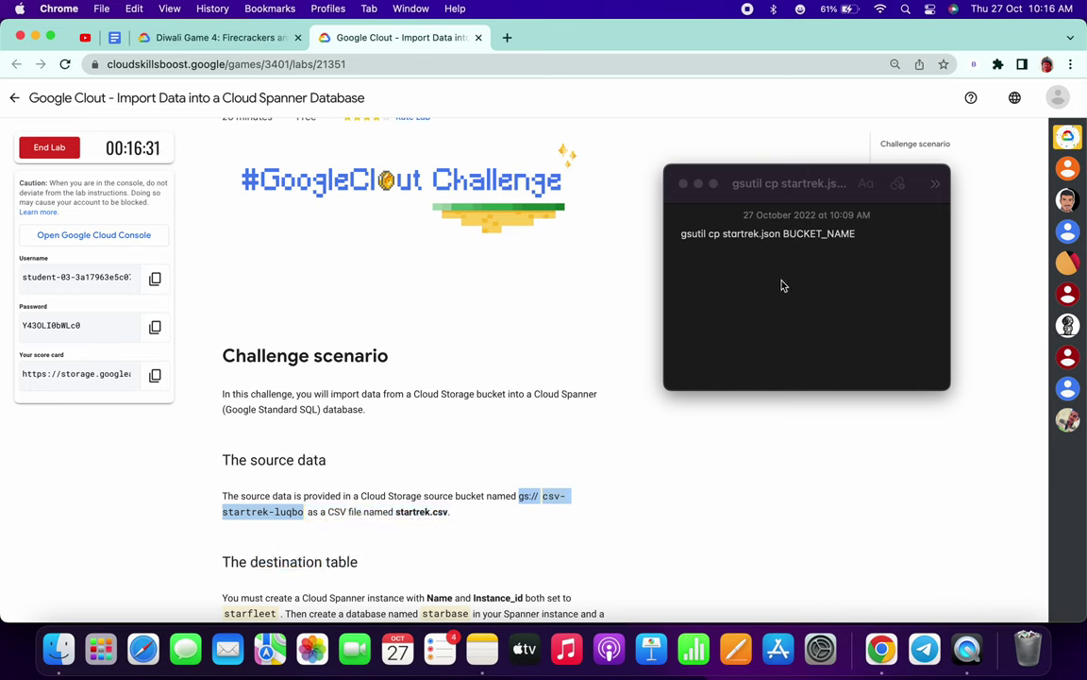
click(796, 238)
double_click(818, 234)
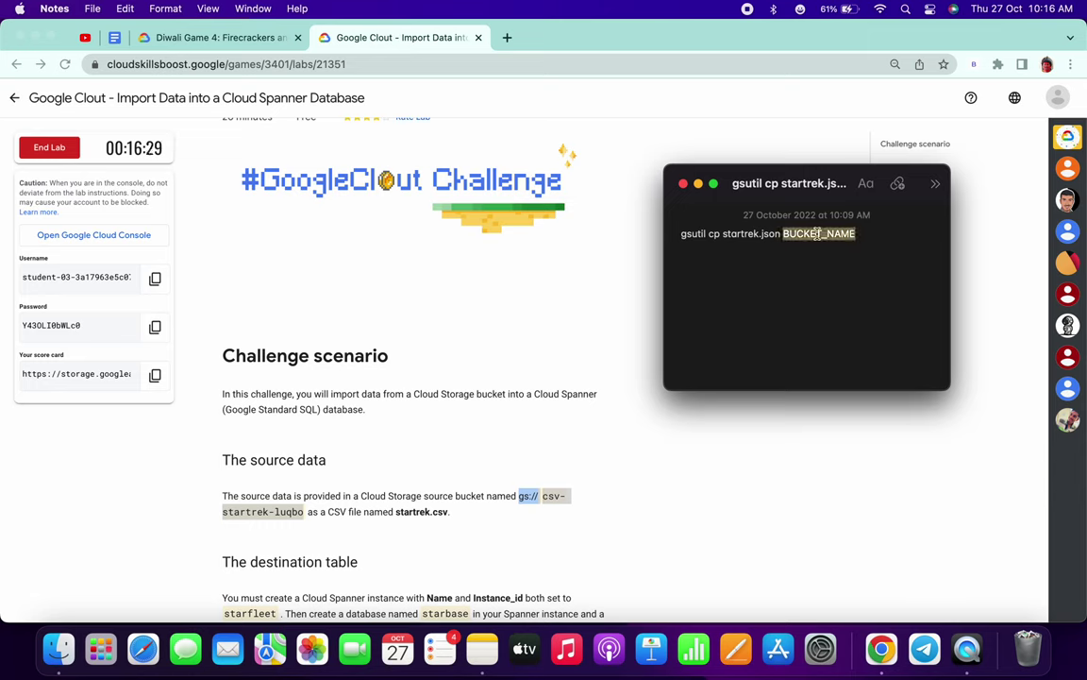
key(BackSpace)
key(super+v)
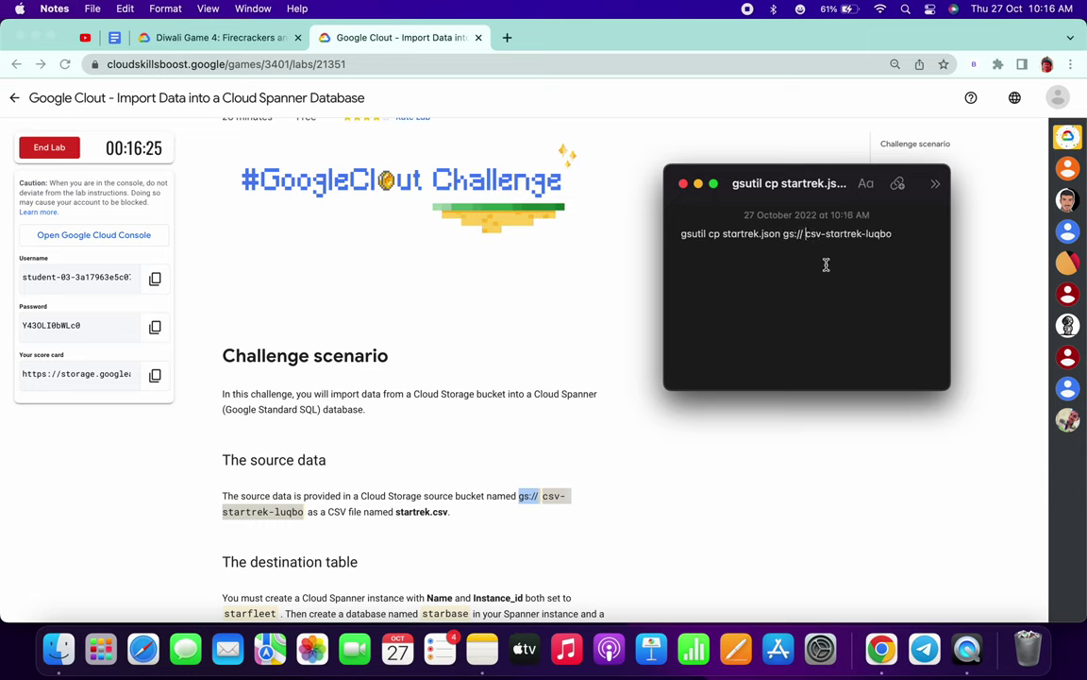
key(BackSpace)
Run gsutil cp startrek.json gs://csv-startrek-luqbo from the note in Cloud Shell, authorize it and return to the lab page
key(super+a)
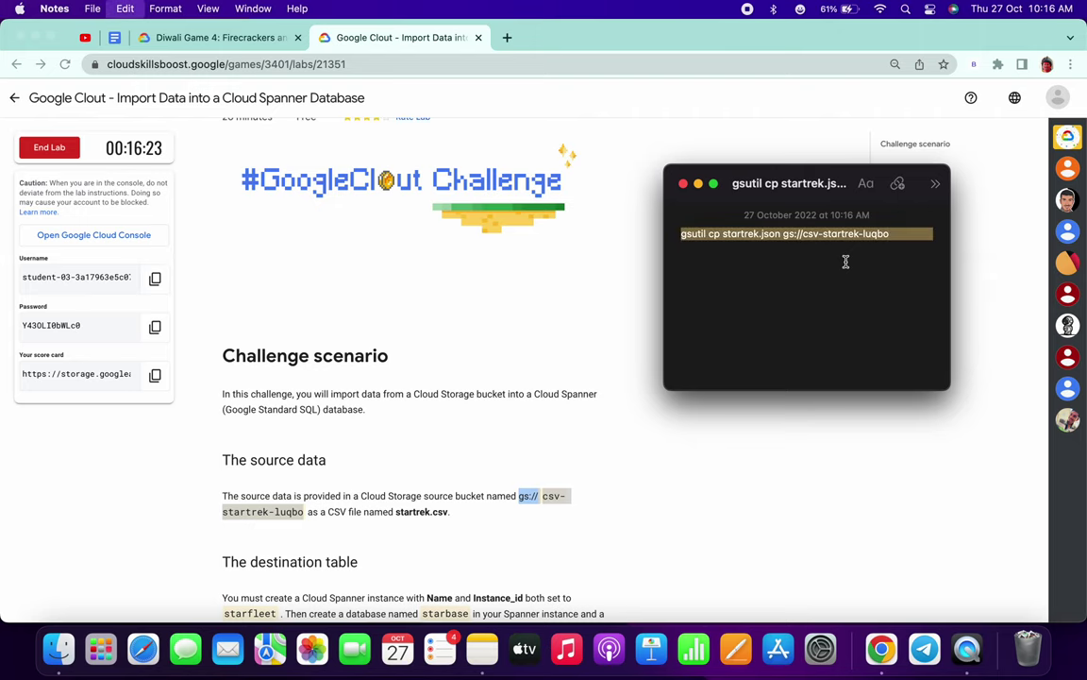
key(ctrl+Right)
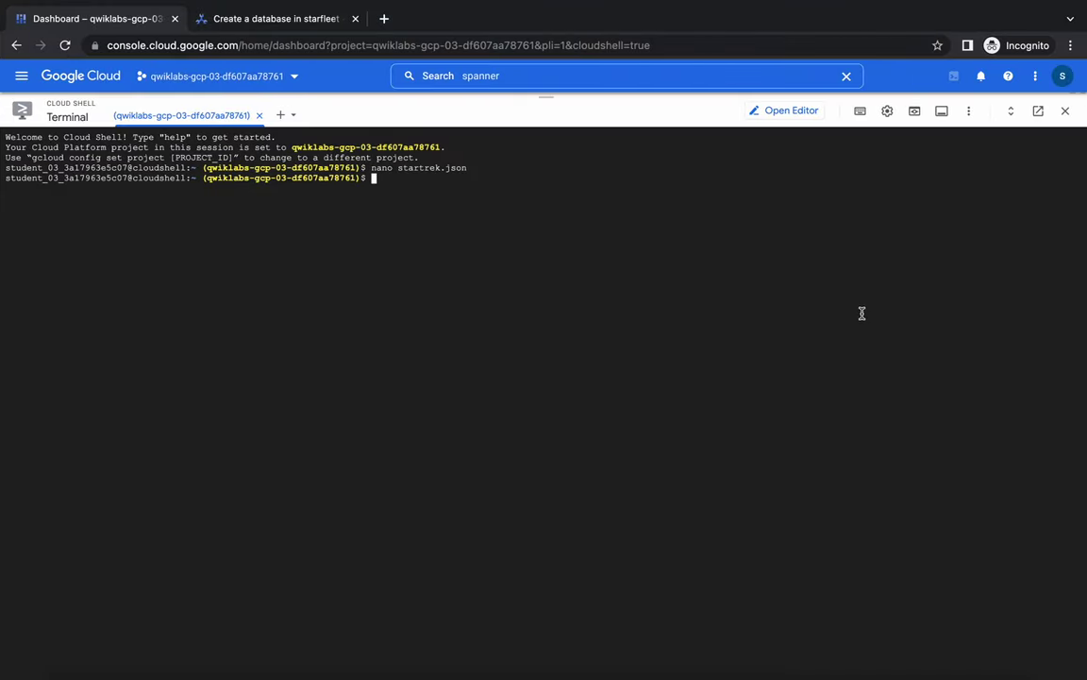
key(super+v)
key(Return)
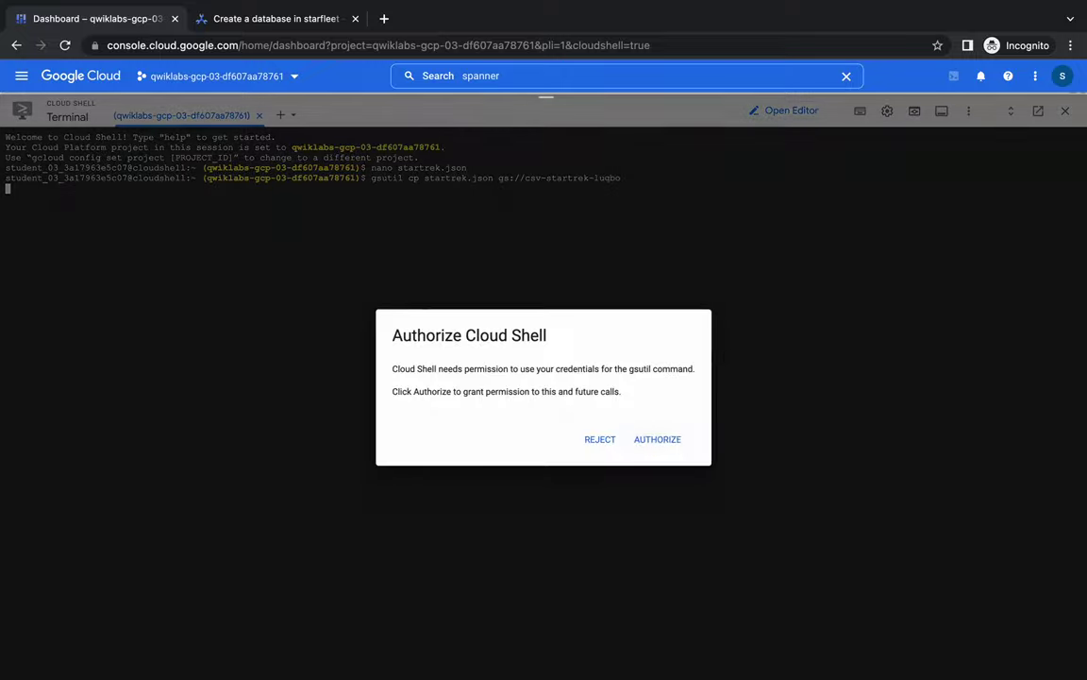
key(Return)
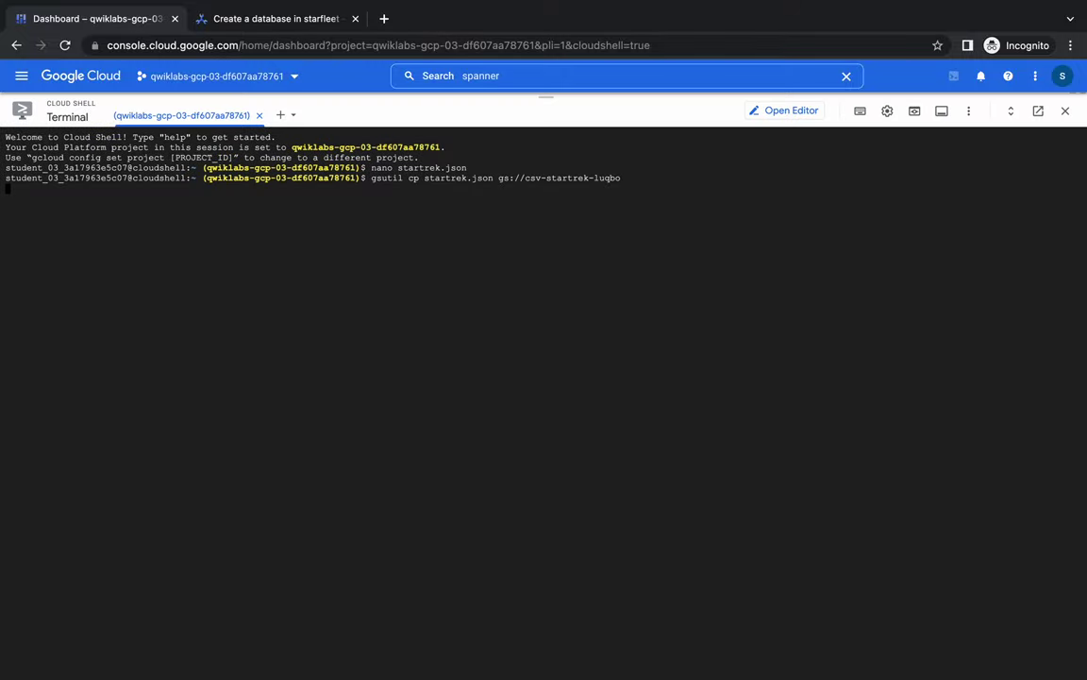
key(ctrl+Left)
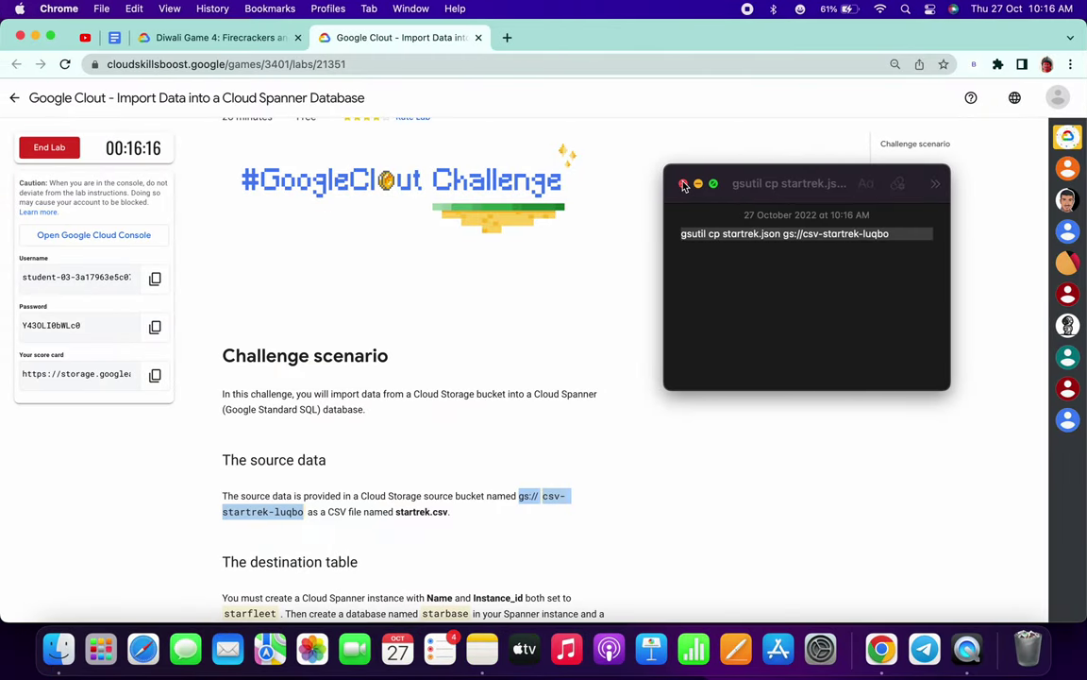
Close the note, return to the Google Cloud console, search for dataflow and open the Dataflow Jobs page in a new tab
click(684, 186)
key(ctrl+Right)
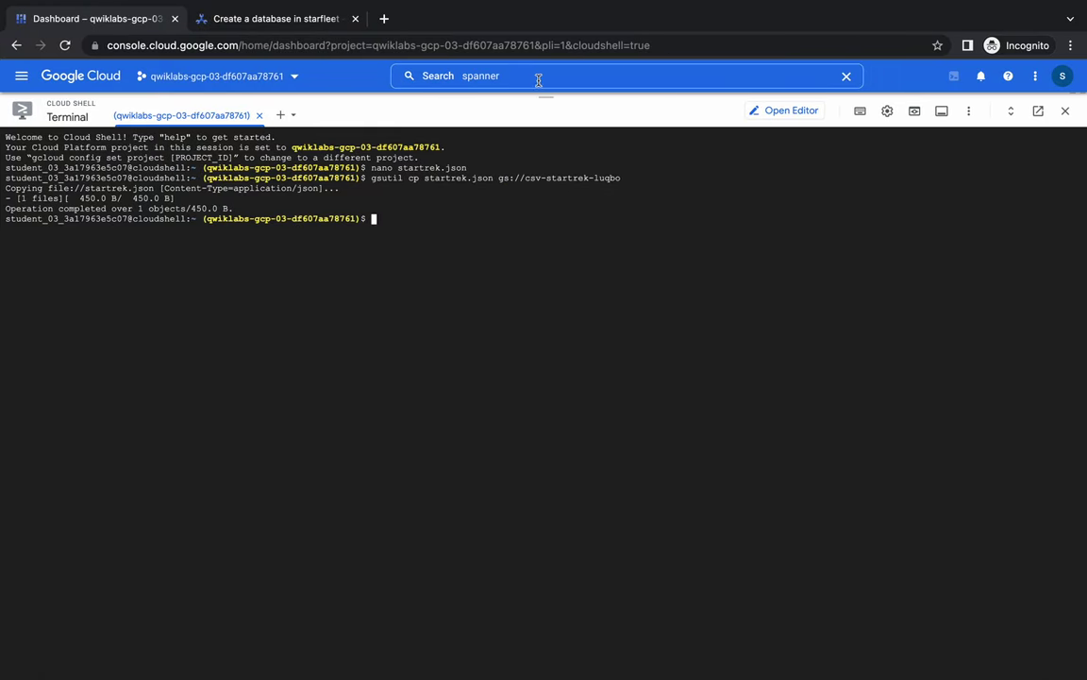
click(536, 75)
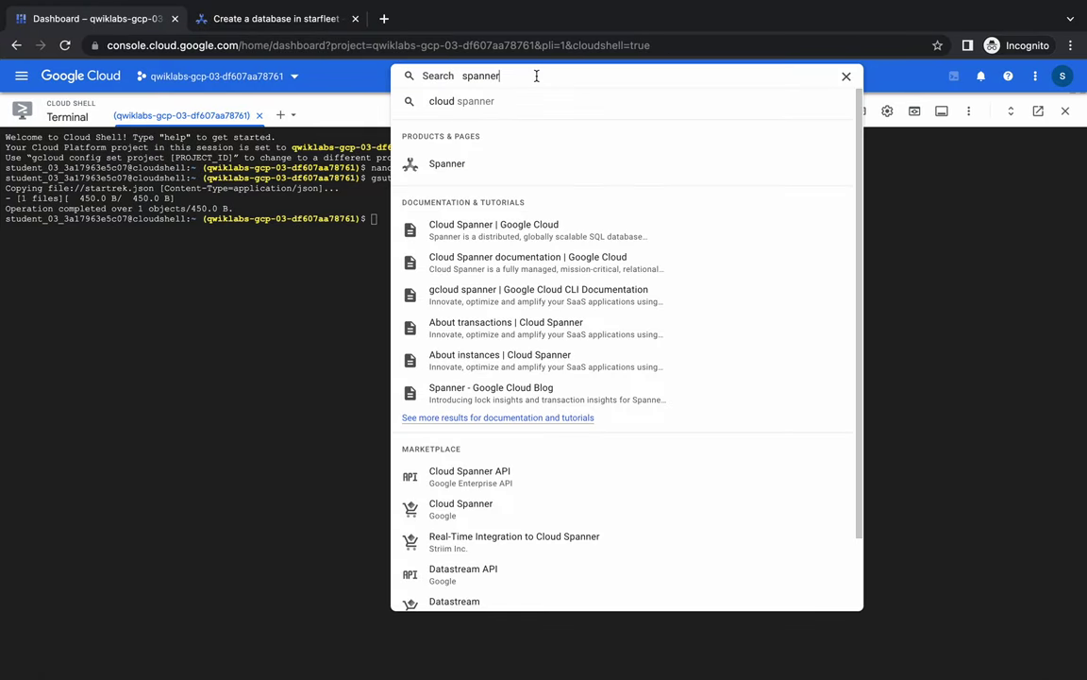
double_click(537, 76)
text(dataflow)
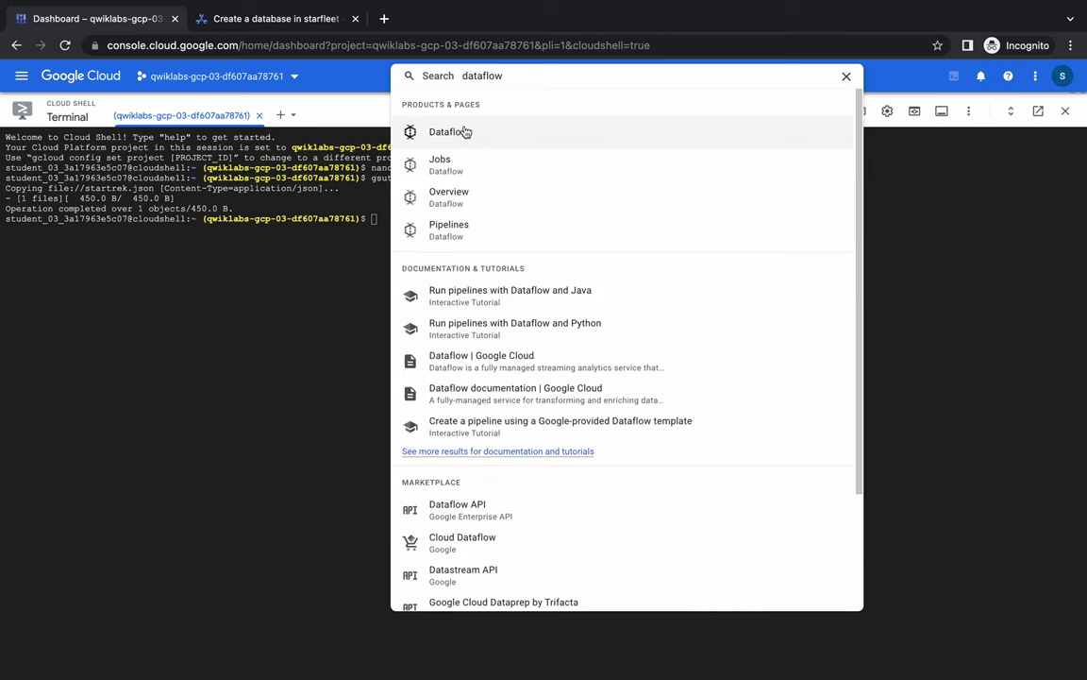
middle_click(471, 162)
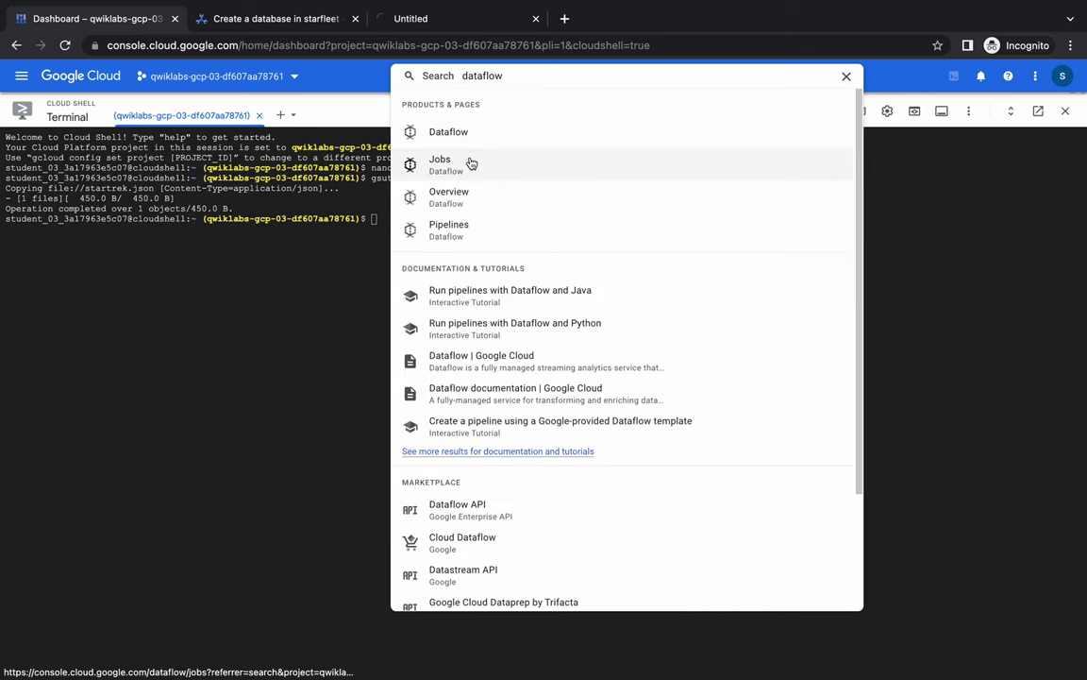
click(432, 26)
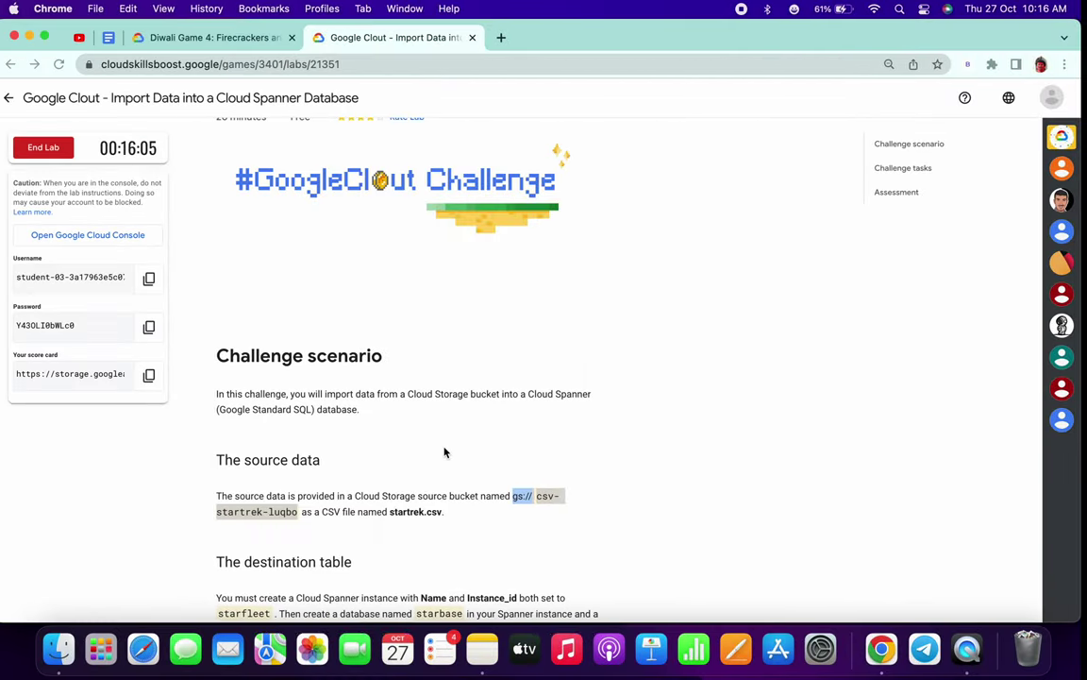
Start a Dataflow job from a template, name it spanner and set its regional endpoint to us-west1 (Oregon)
scroll(445, 452, down, 6)
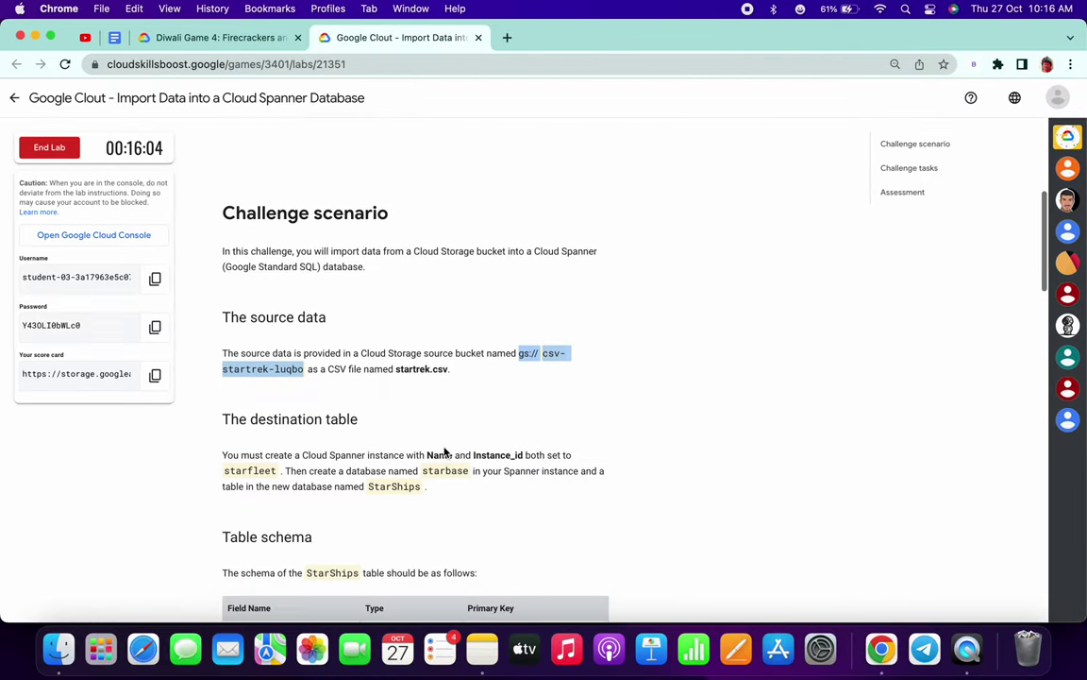
scroll(445, 452, down, 5)
scroll(443, 450, down, 2)
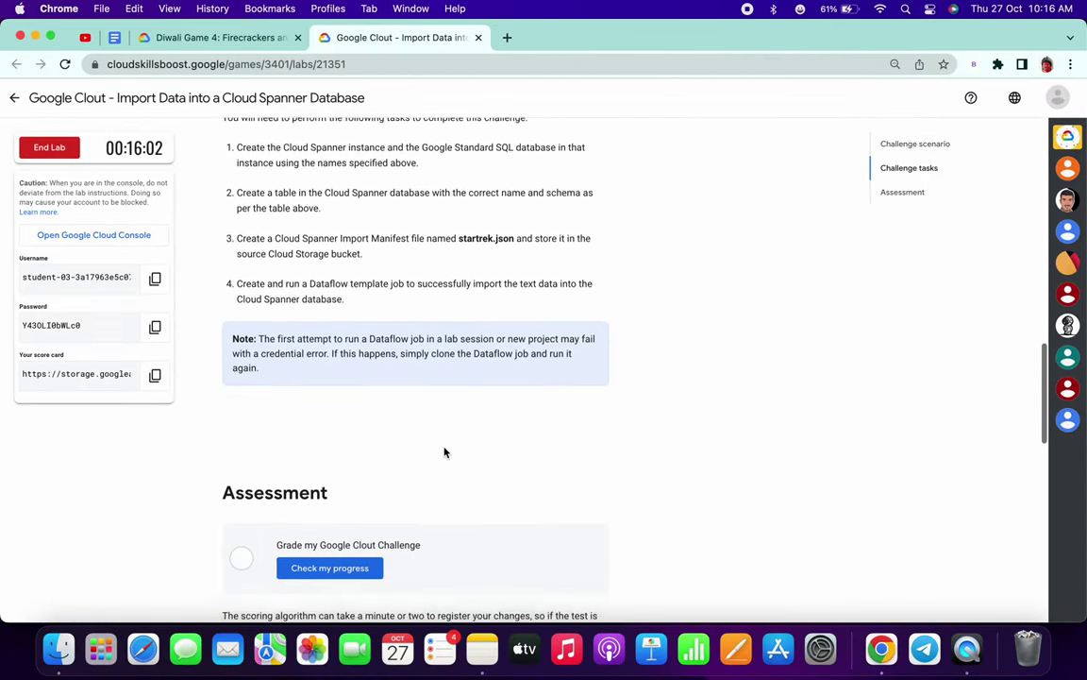
scroll(444, 451, up, 10)
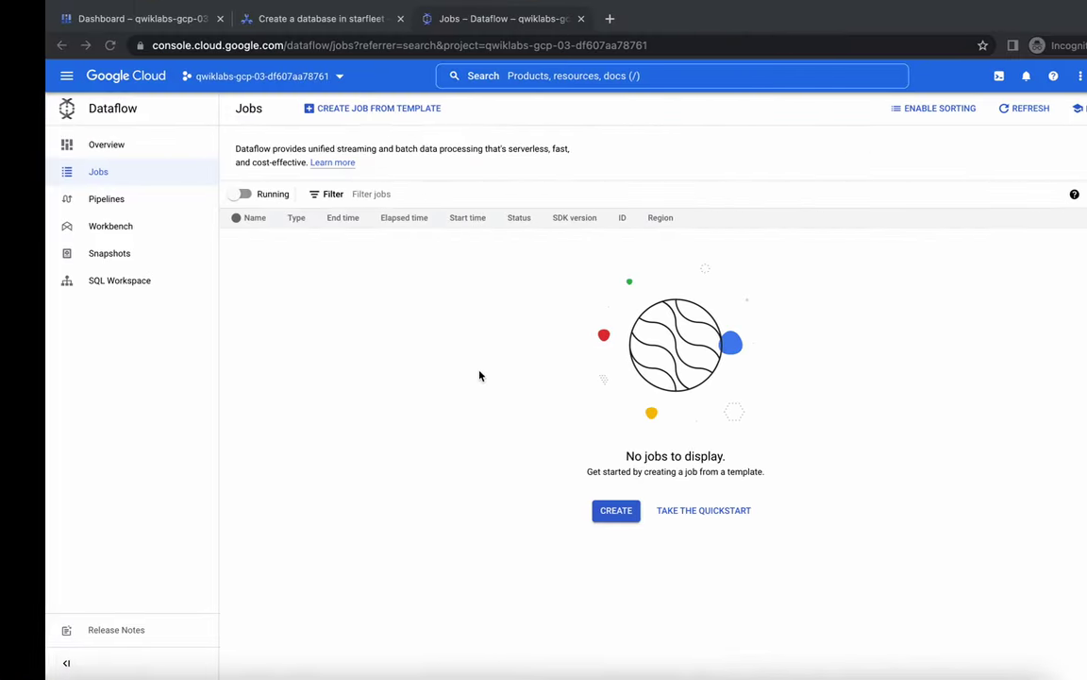
click(341, 120)
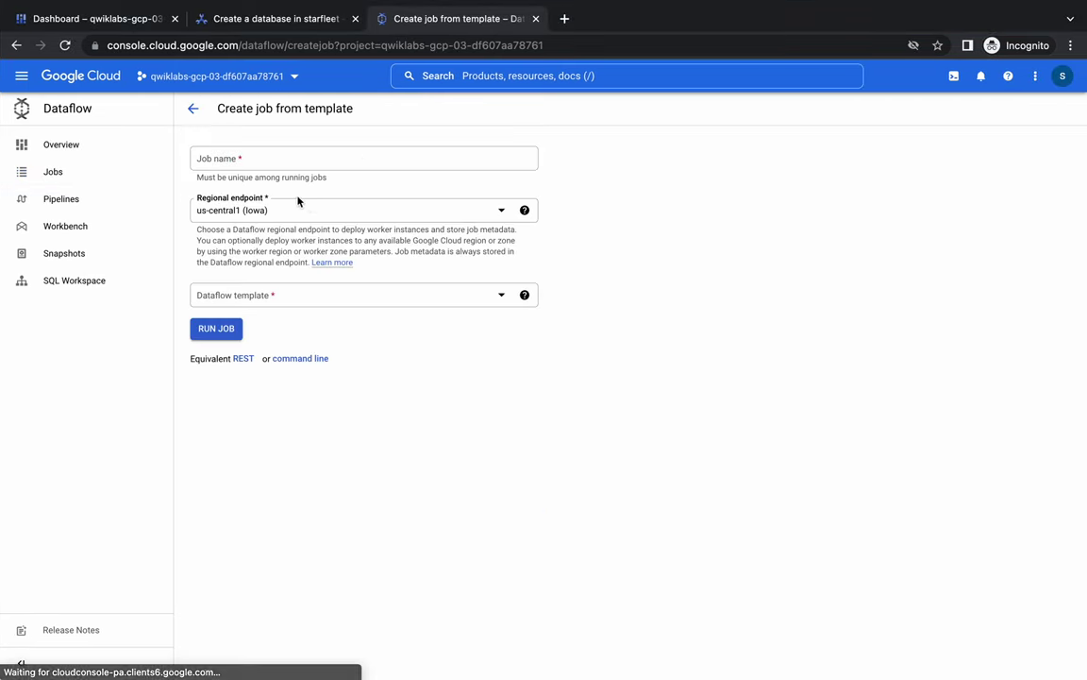
click(281, 158)
text(spanner)
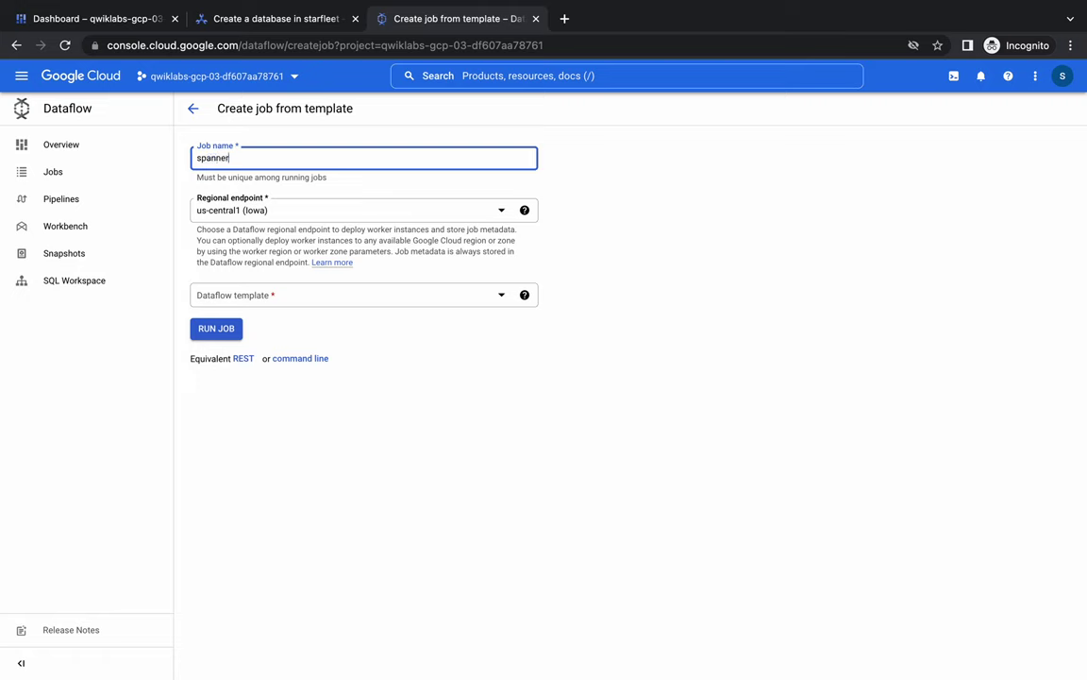
click(303, 211)
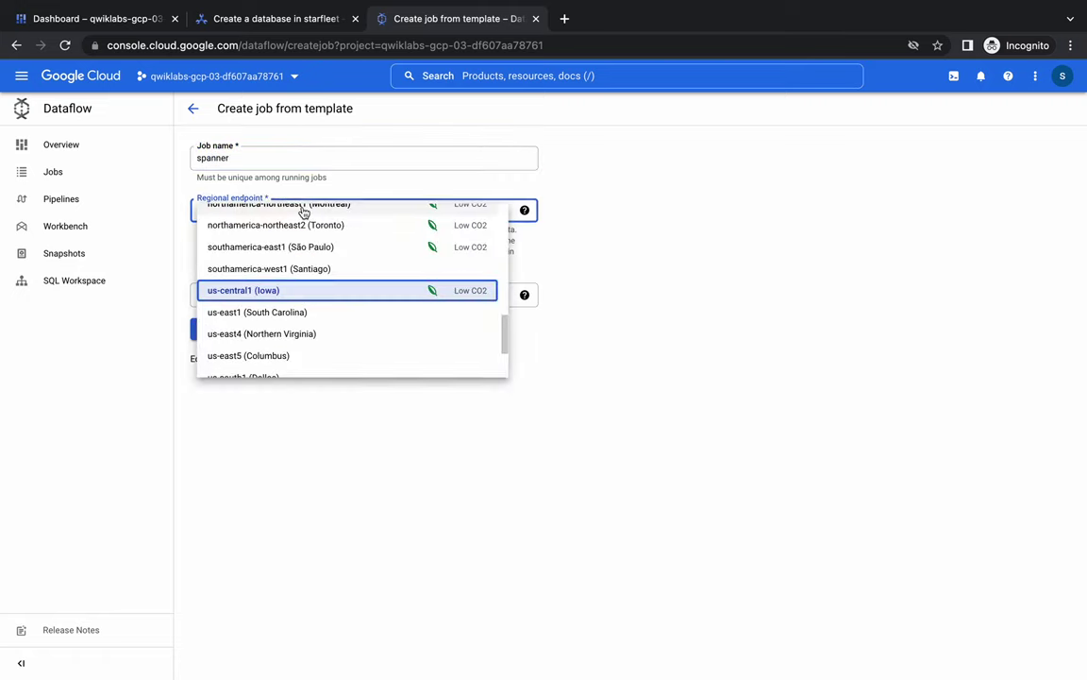
scroll(303, 312, down, 2)
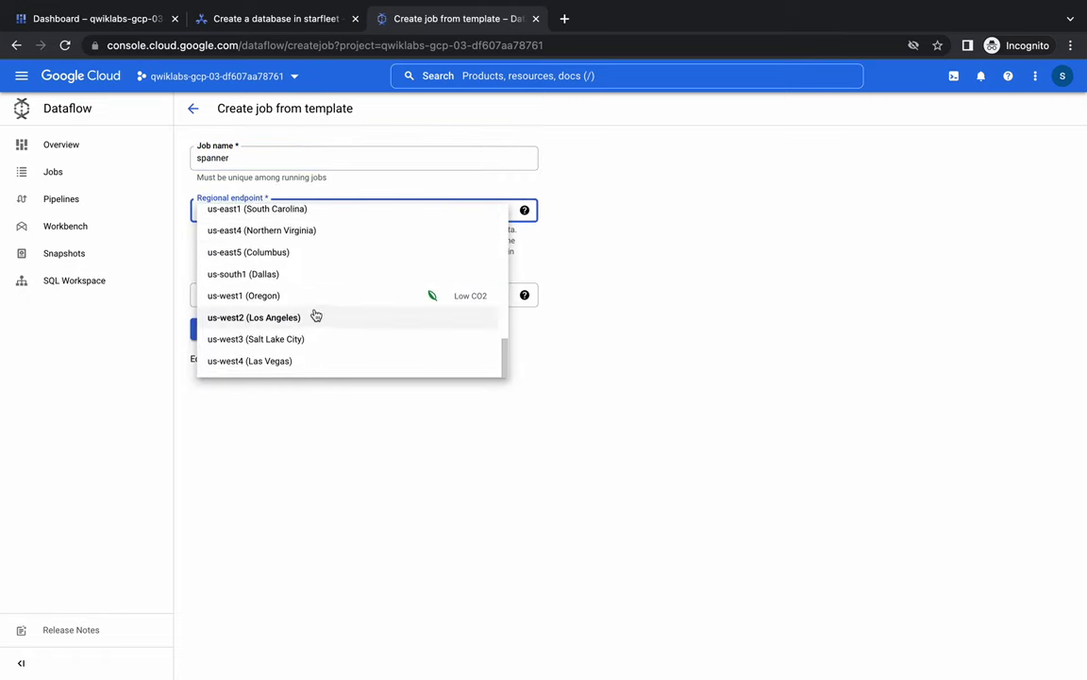
click(242, 304)
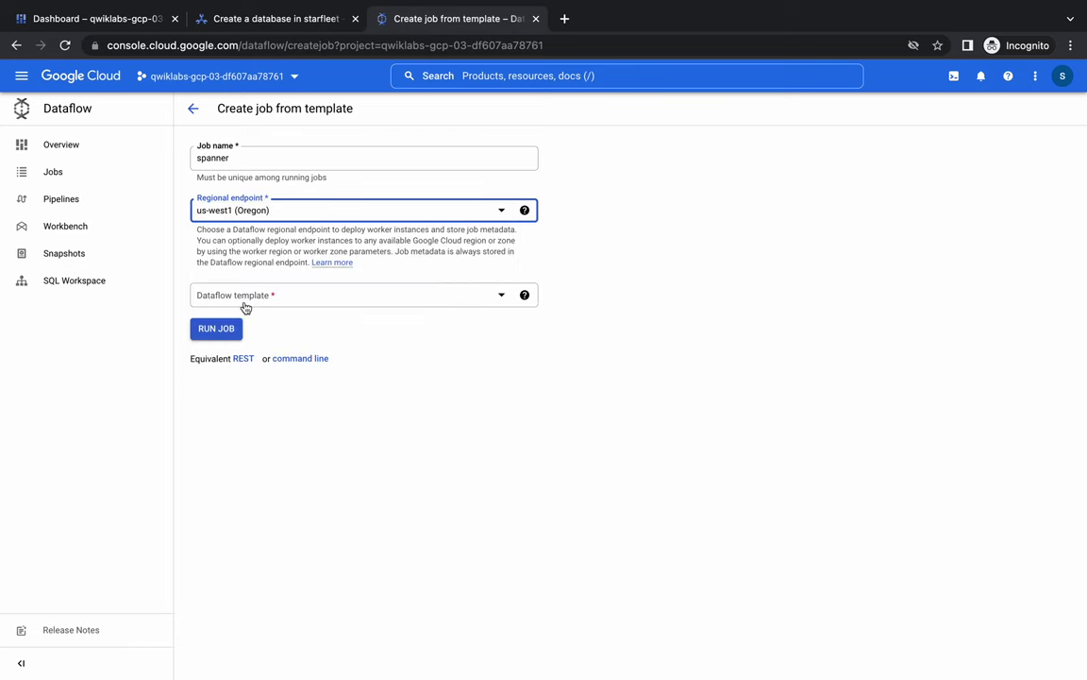
Filter the Dataflow templates by spanner and choose Text Files on Cloud Storage to Cloud Spanner
click(308, 303)
text(spanner)
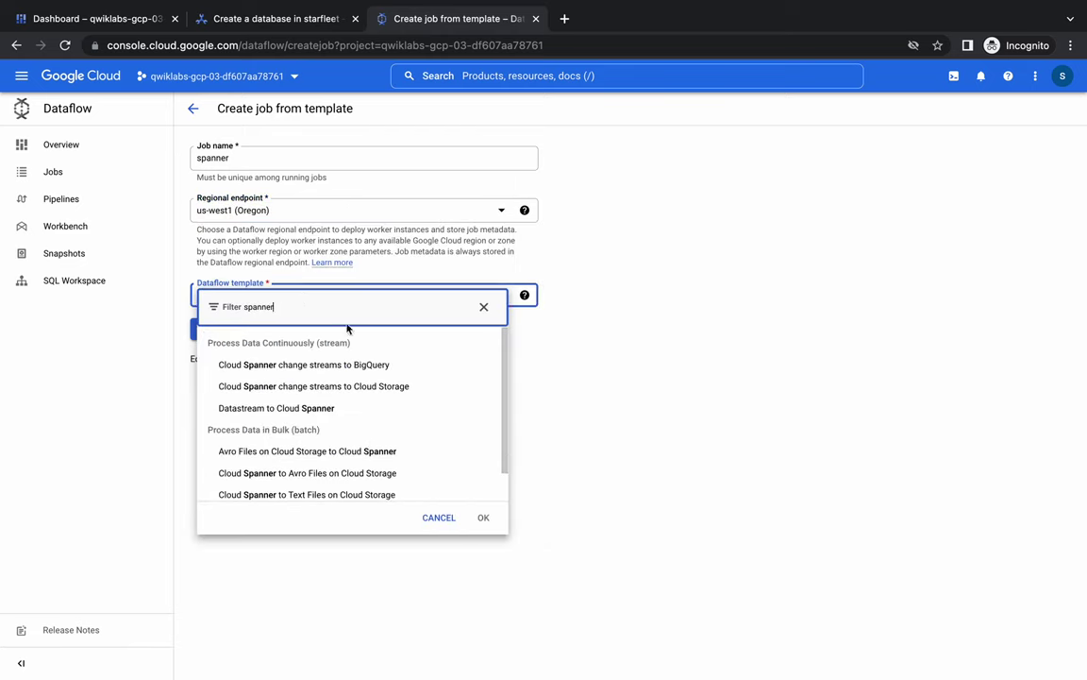
scroll(365, 341, down, 1)
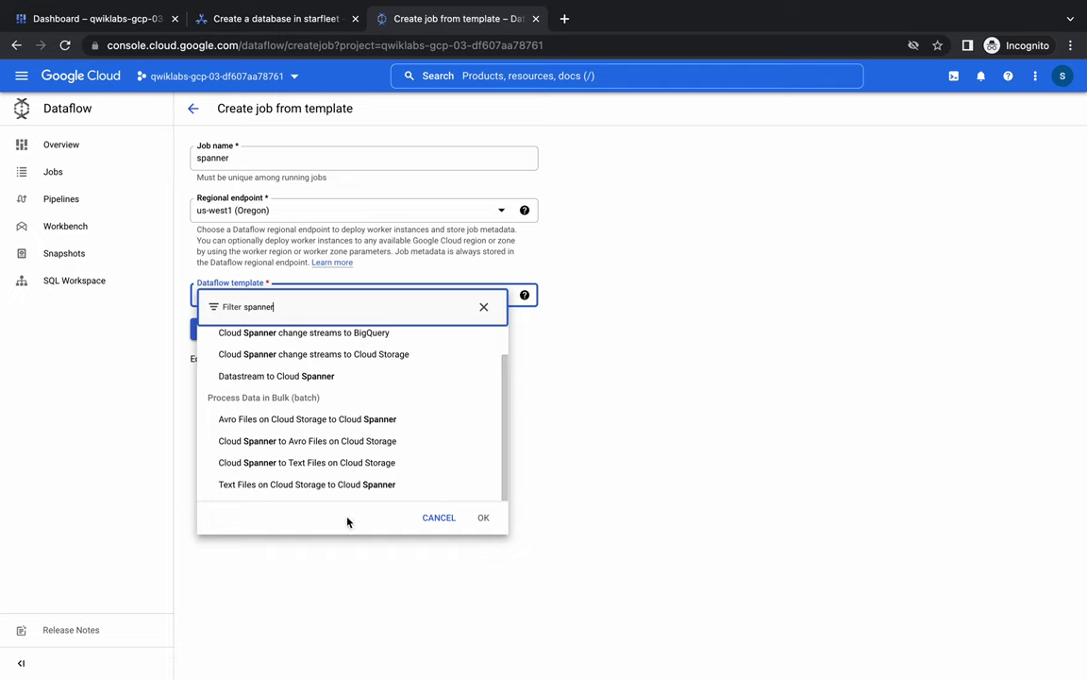
click(347, 487)
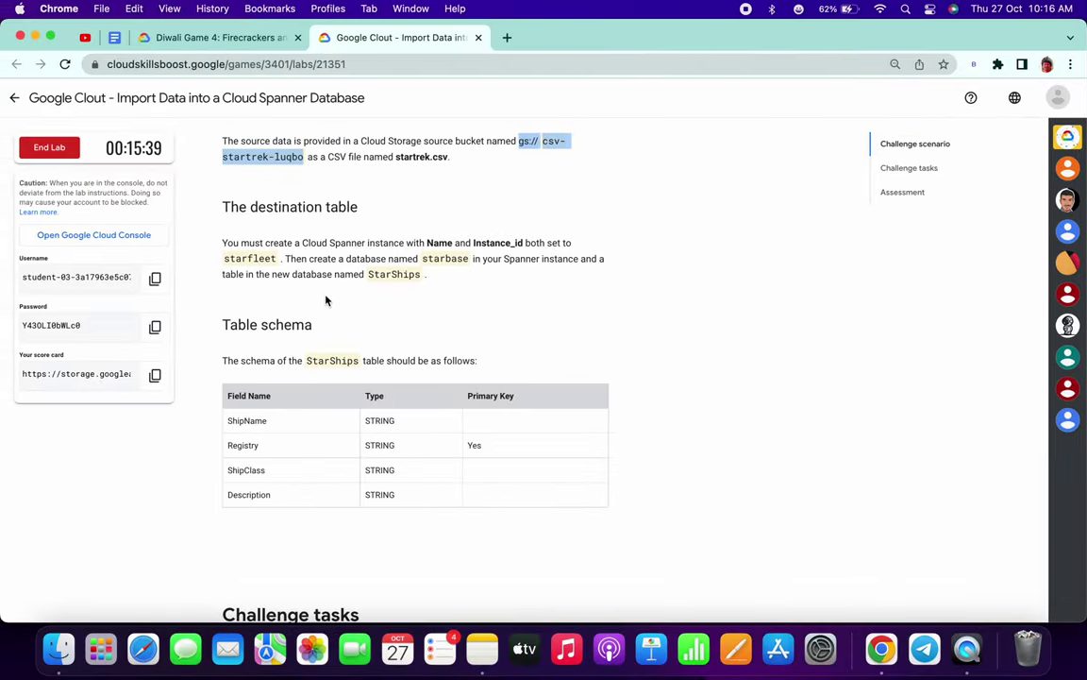
Copy the names from the lab instructions to set the Cloud Spanner instance id to starfleet and the database id to starbase
double_click(247, 260)
key(super+c)
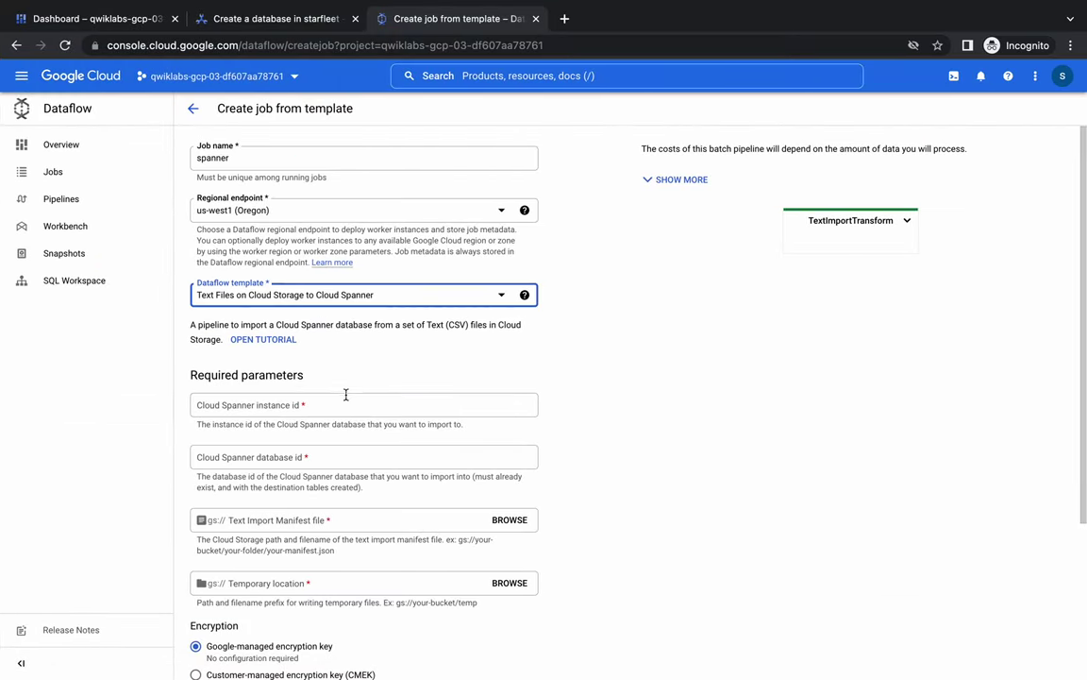
click(347, 404)
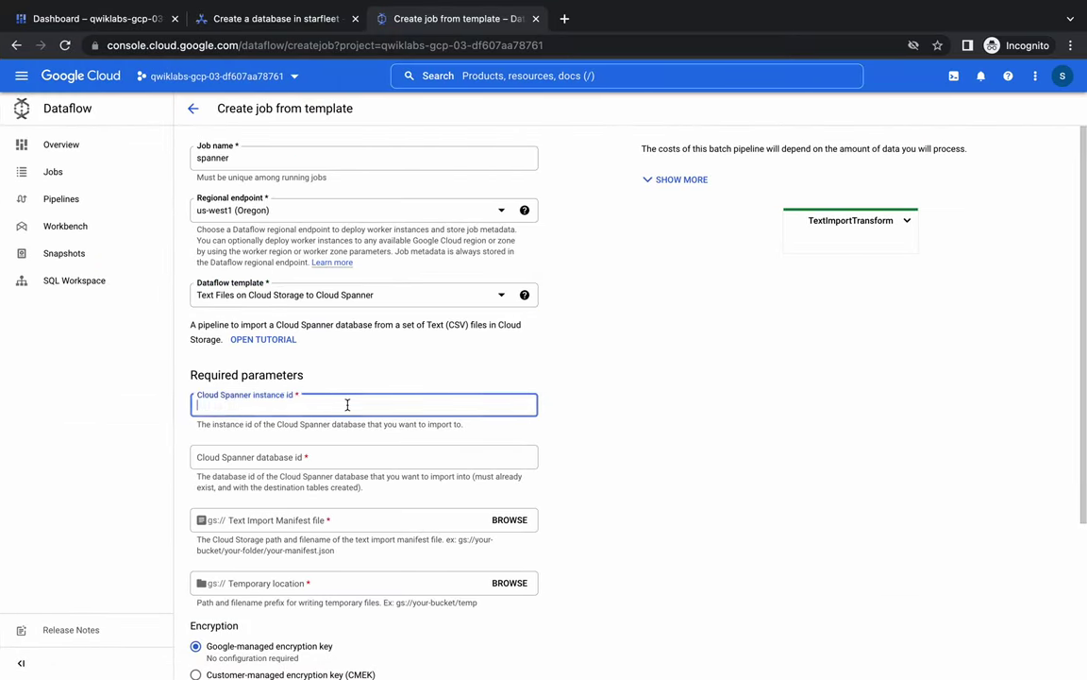
key(super+v)
double_click(437, 261)
key(super+c)
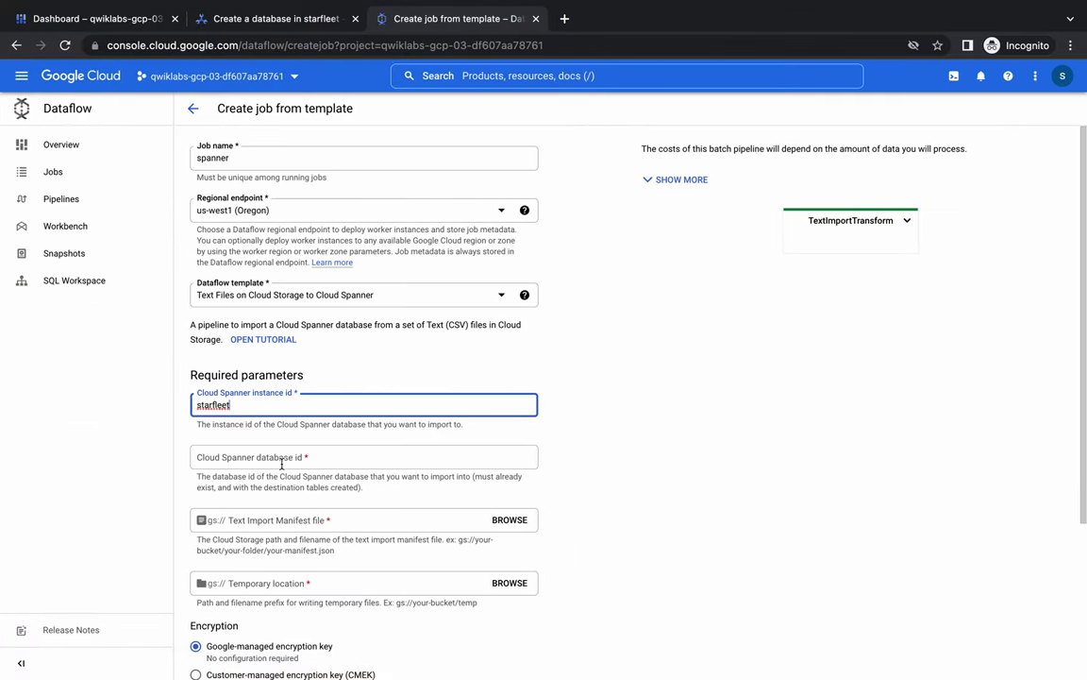
click(278, 461)
key(super+v)
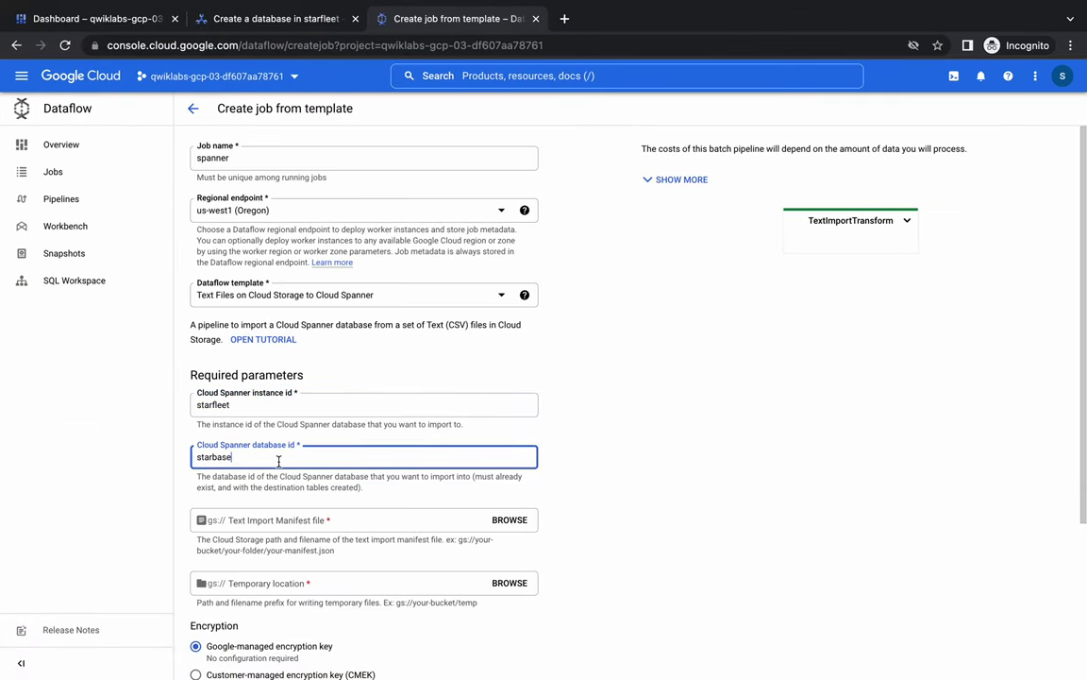
Select startrek.json in the csv-startrek-luqbo bucket as the text import manifest file
click(515, 524)
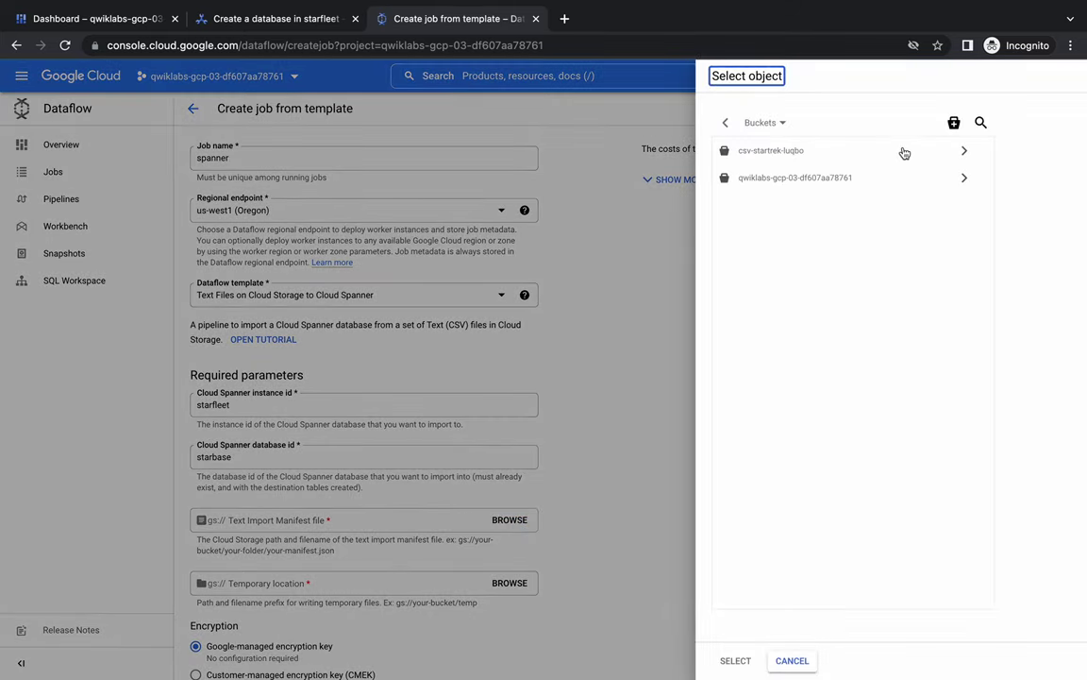
click(964, 153)
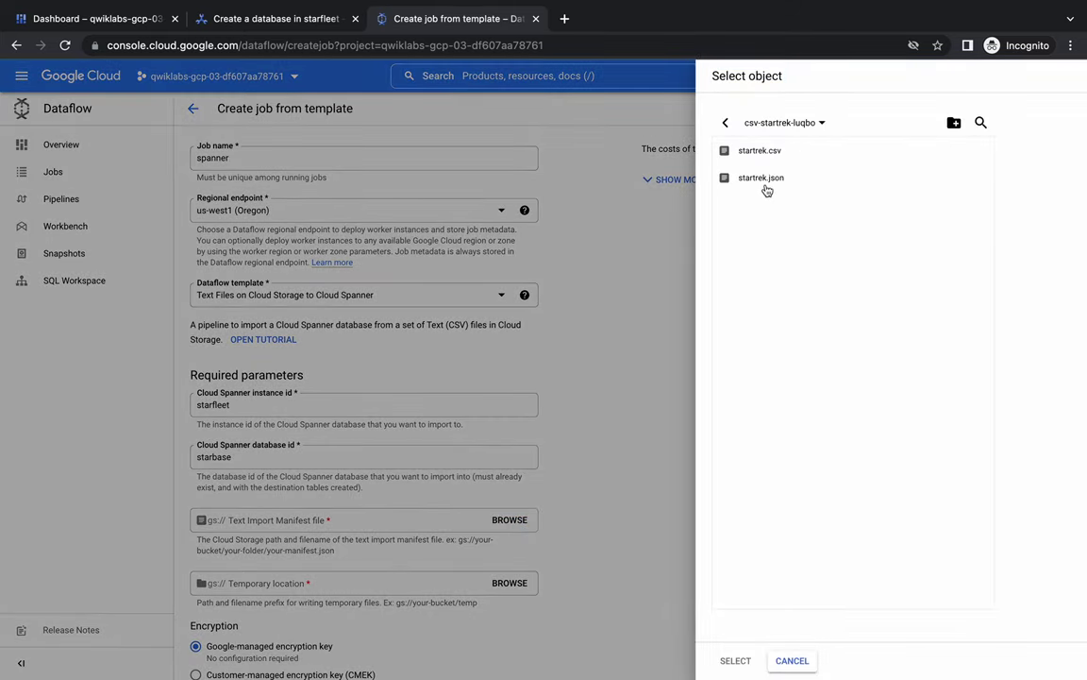
click(765, 185)
click(737, 661)
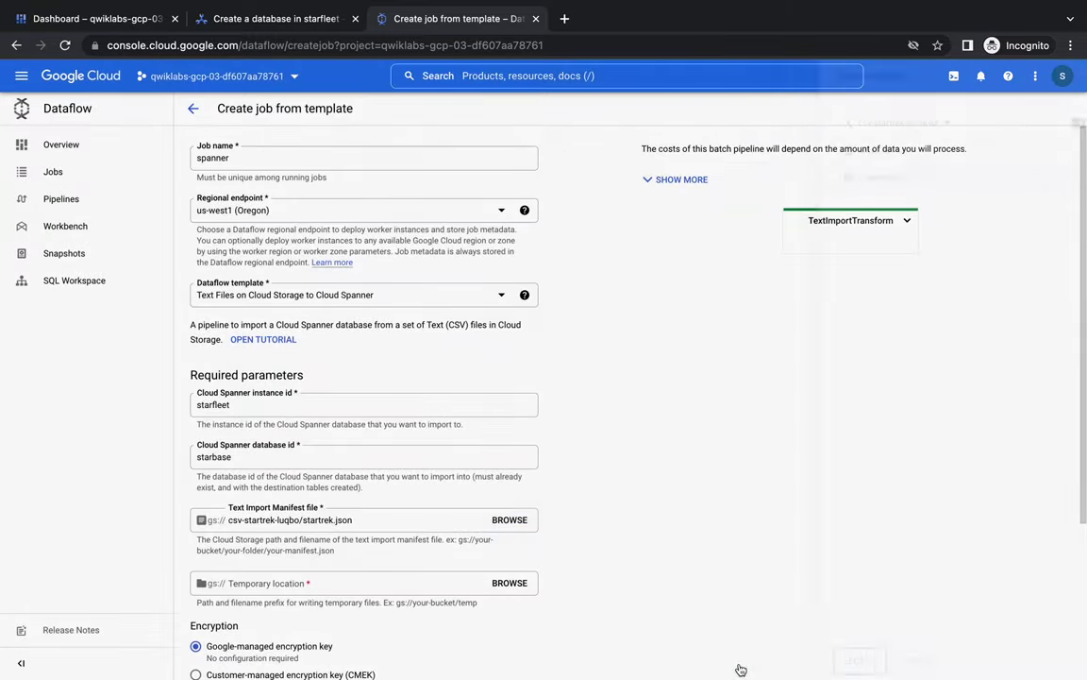
Set the temporary location to csv-startrek-luqbo/temp and run the Dataflow job
click(510, 582)
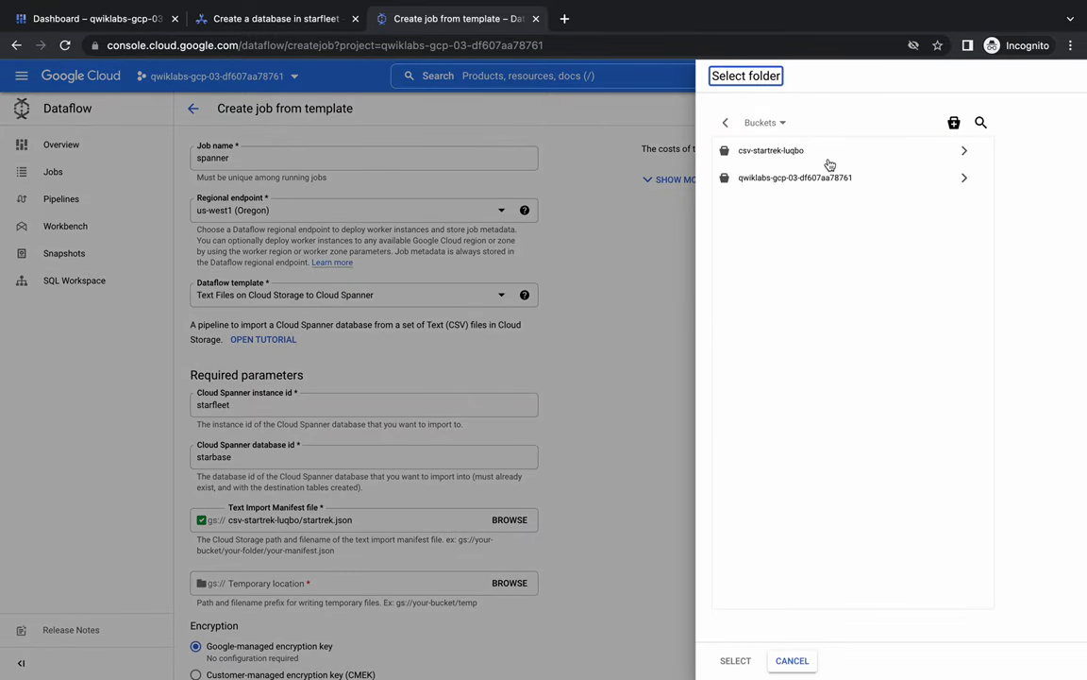
click(808, 154)
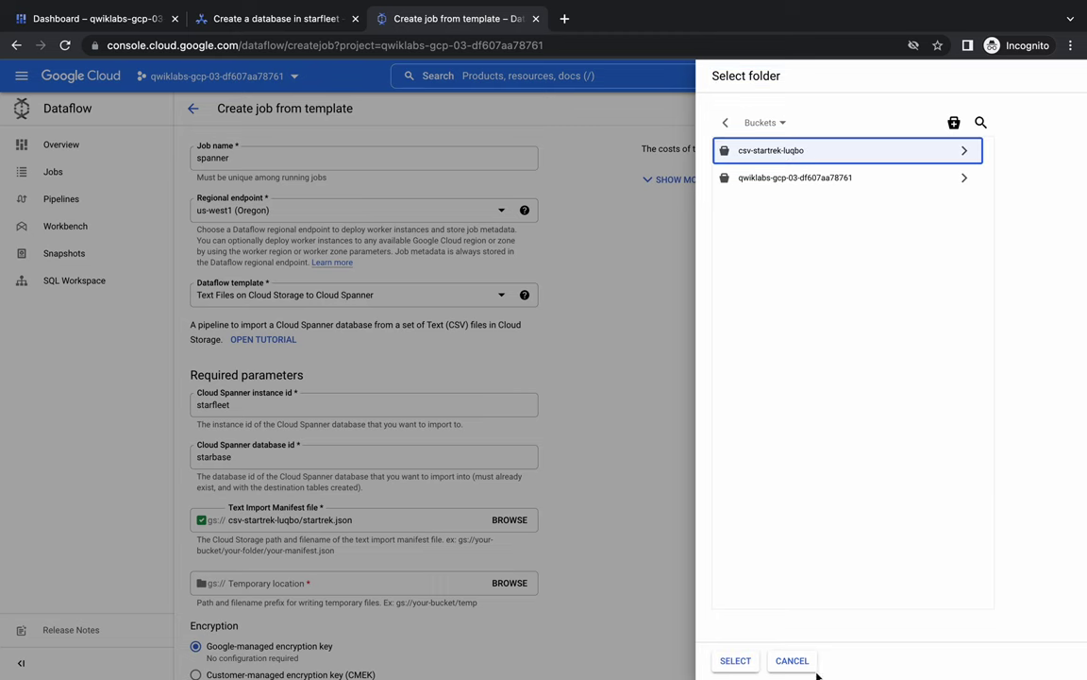
click(732, 660)
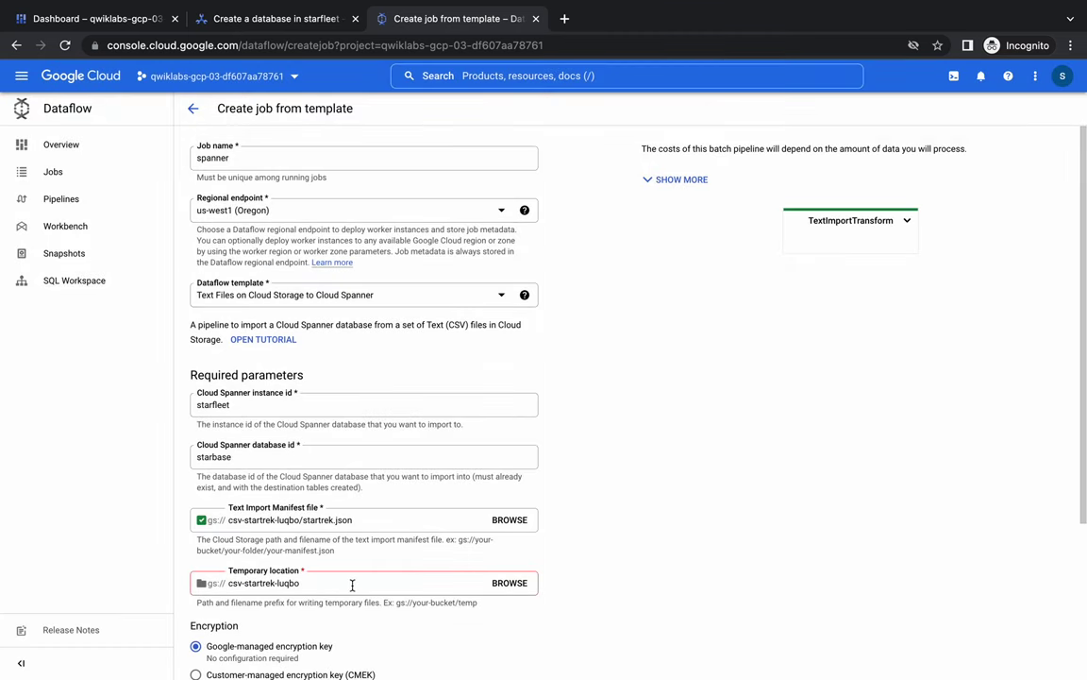
click(352, 583)
text(/temp)
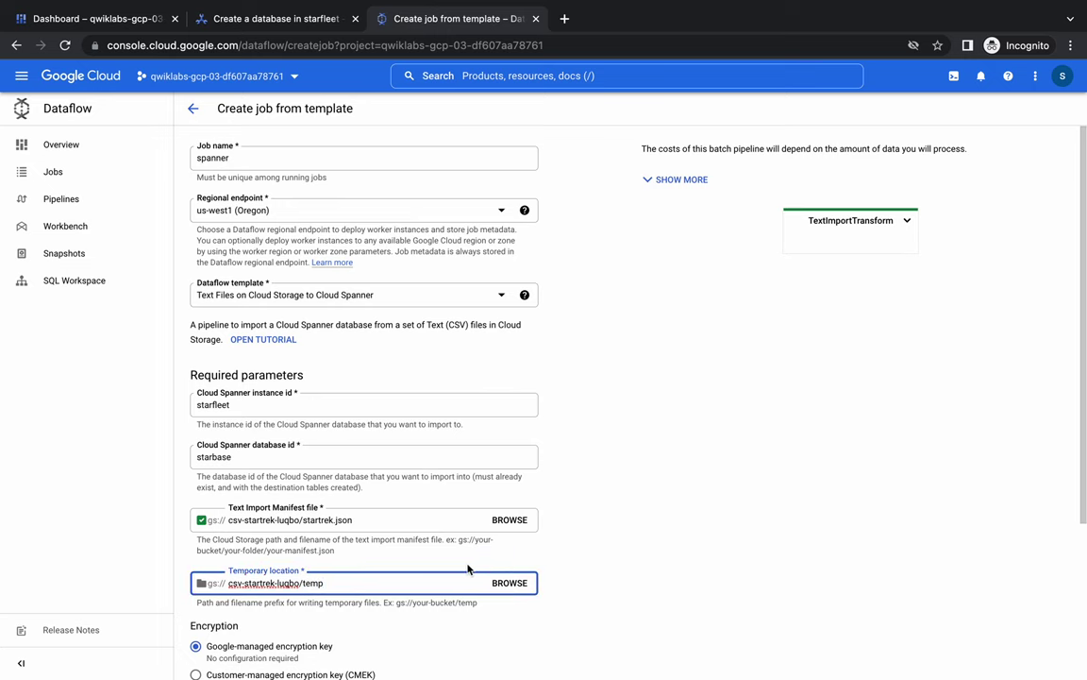
scroll(467, 568, down, 5)
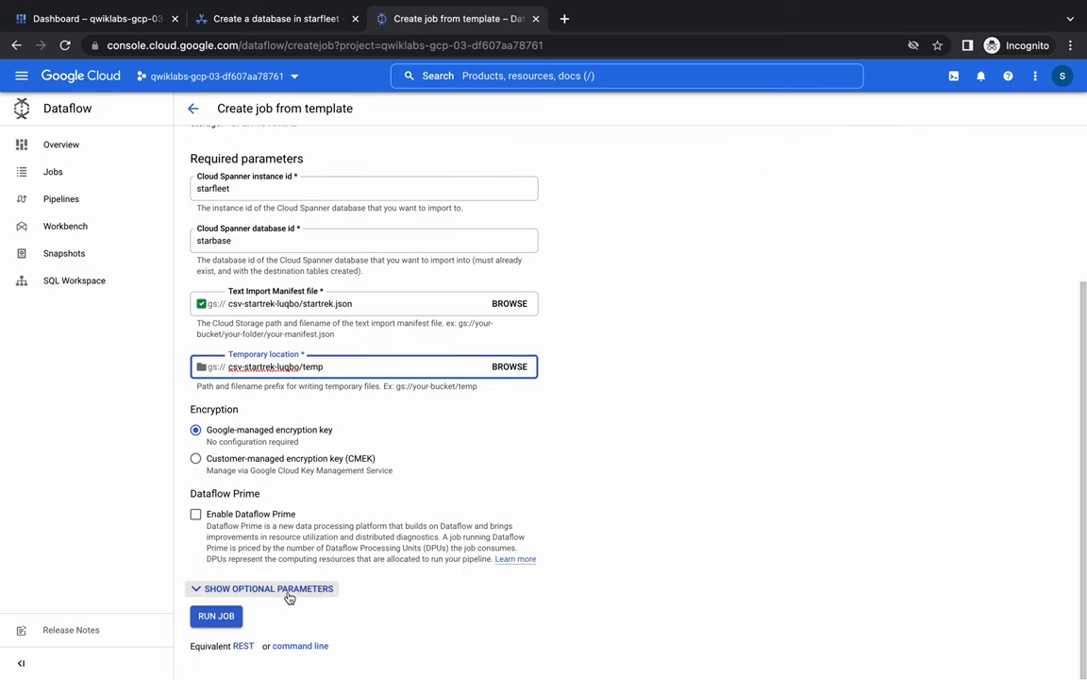
click(215, 617)
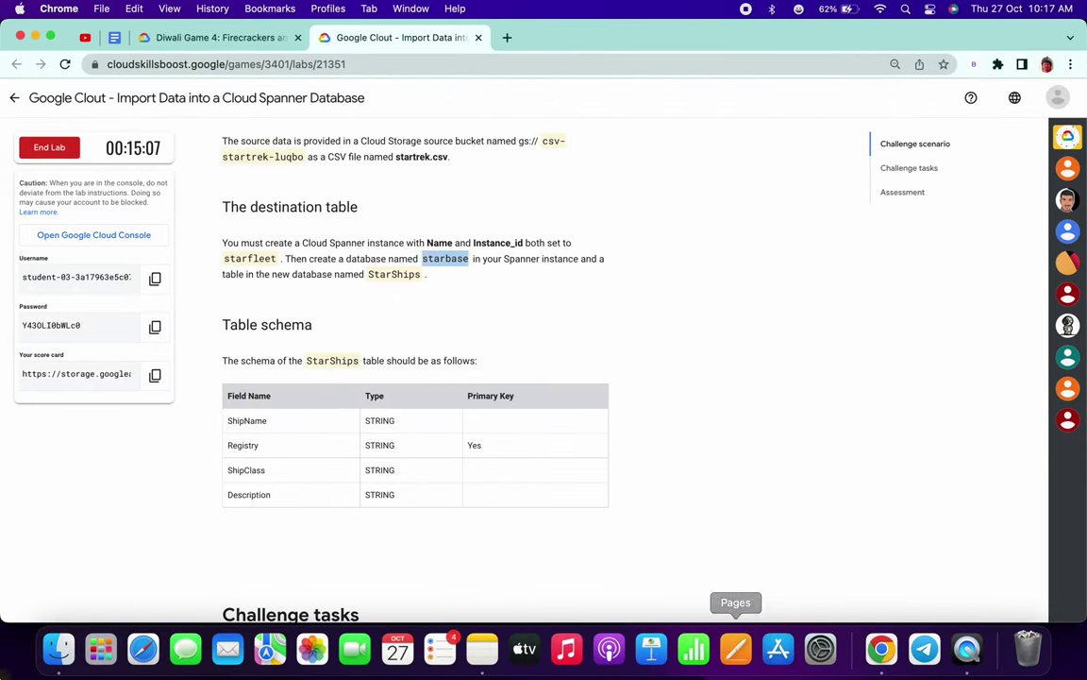
Open a quick note over the lab page and replace its text with "Now just wait for few minutes"
mouse_move(31, 652)
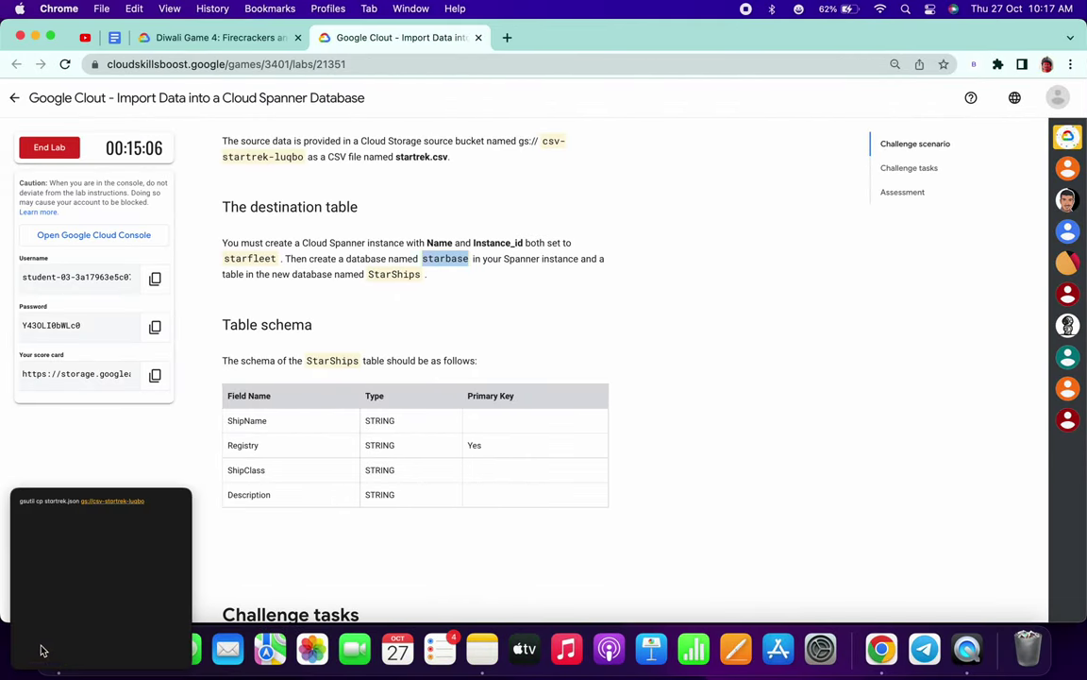
click(84, 621)
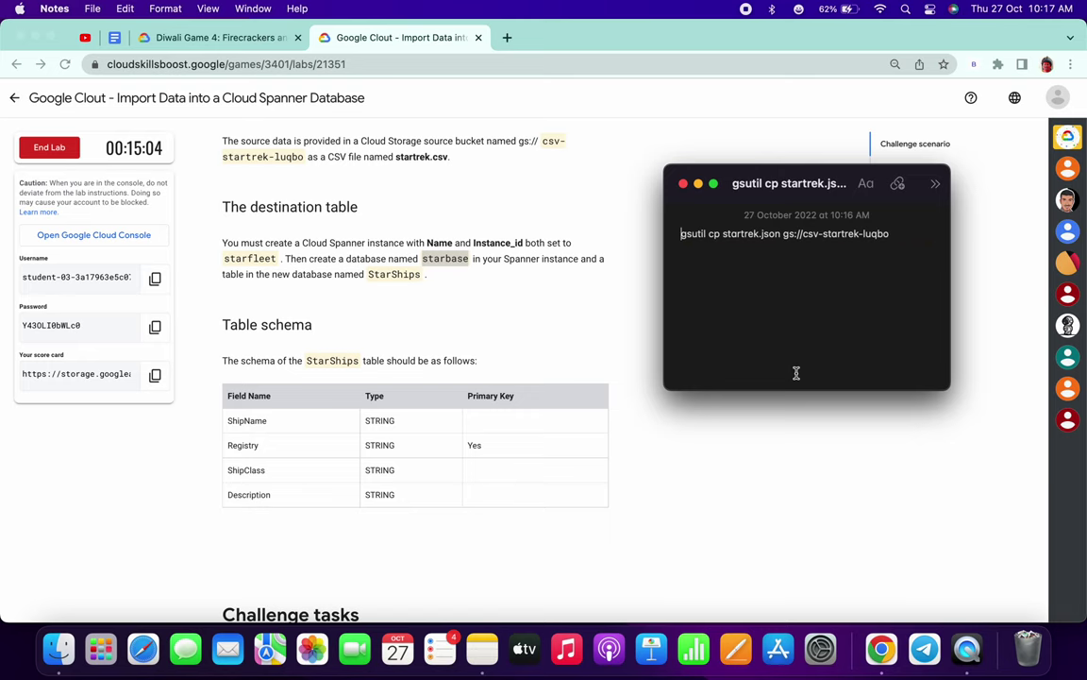
key(super+a)
text(Now jus)
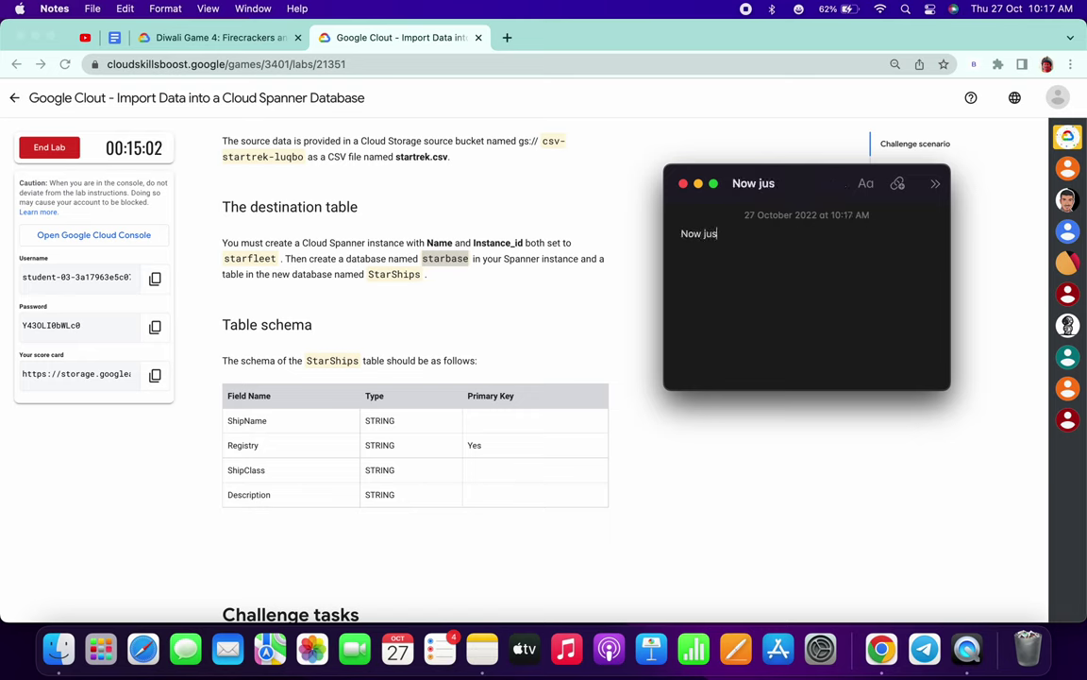
text(t wait for )
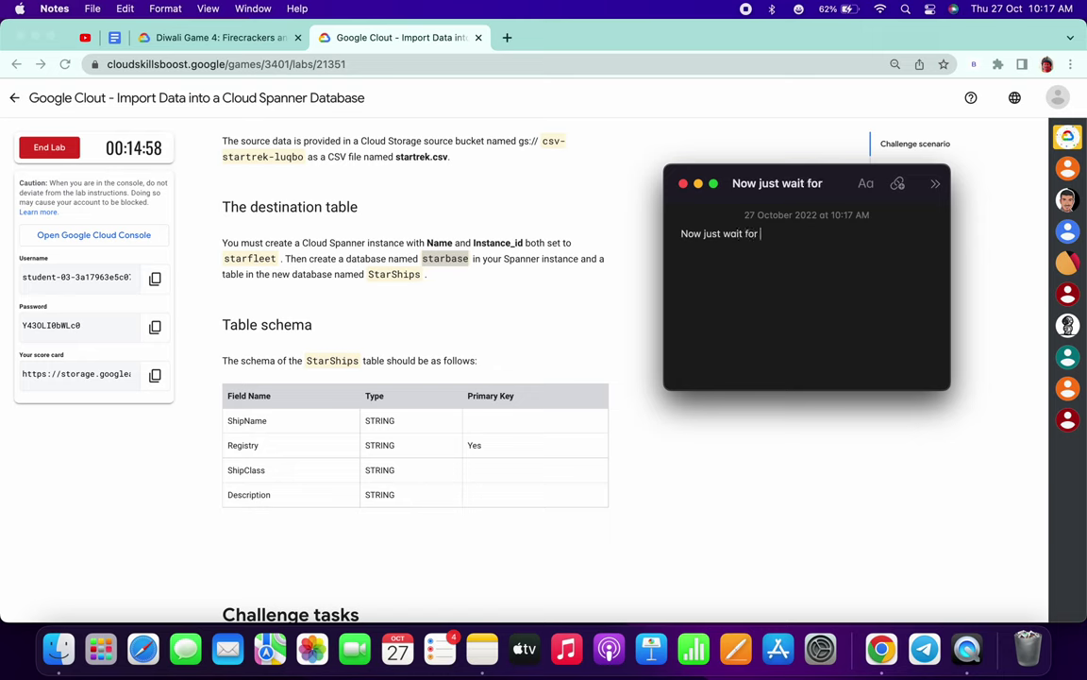
text(few minutes)
Make the whole note text bold and enlarge it by several font size increments
key(super+a)
key(super+b)
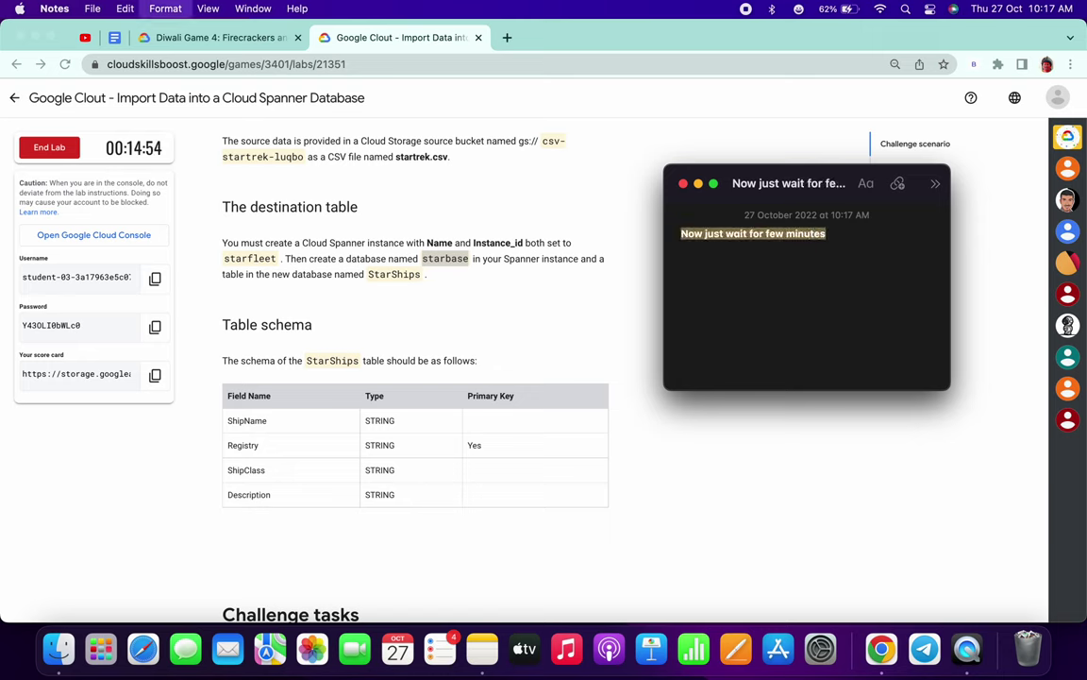
key(super+plus)
key(super+plus)
key(super+plus)
key(super+plus)
key(super+plus)
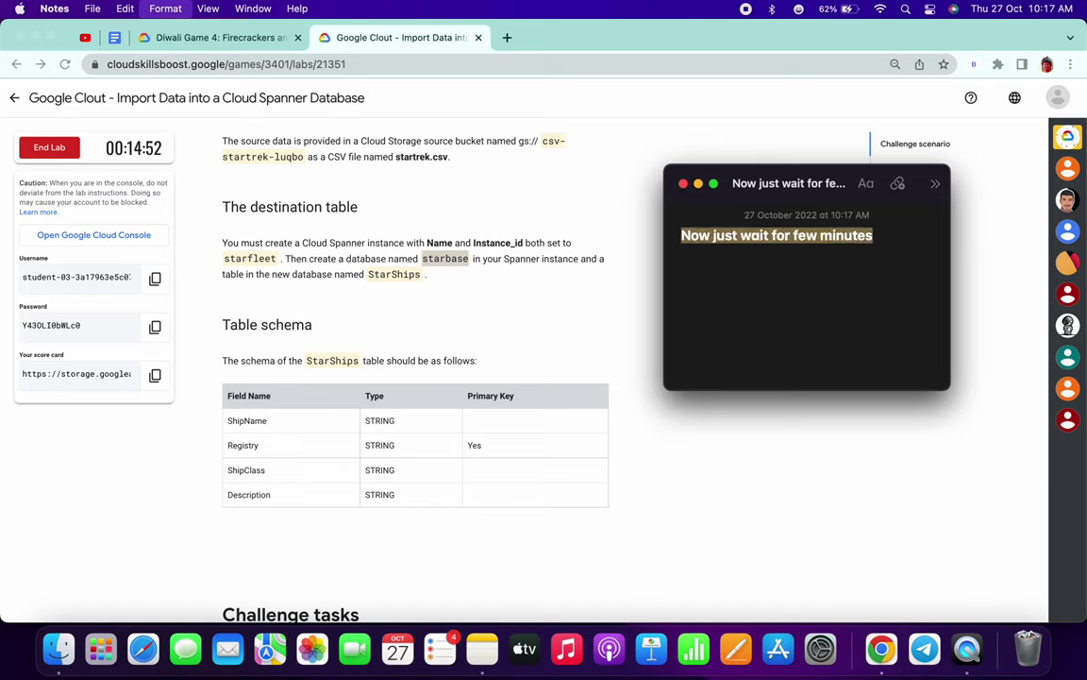
Close the floating note over the lab page and view the spanner Dataflow job's graph and status
click(1001, 454)
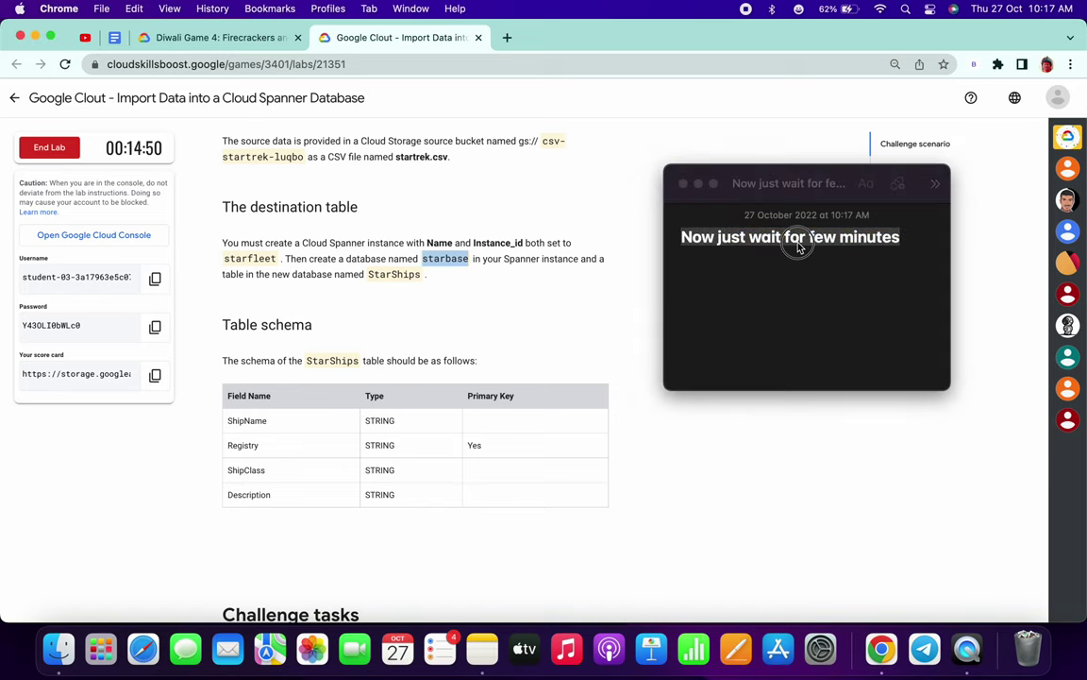
click(682, 183)
key(ctrl+Right)
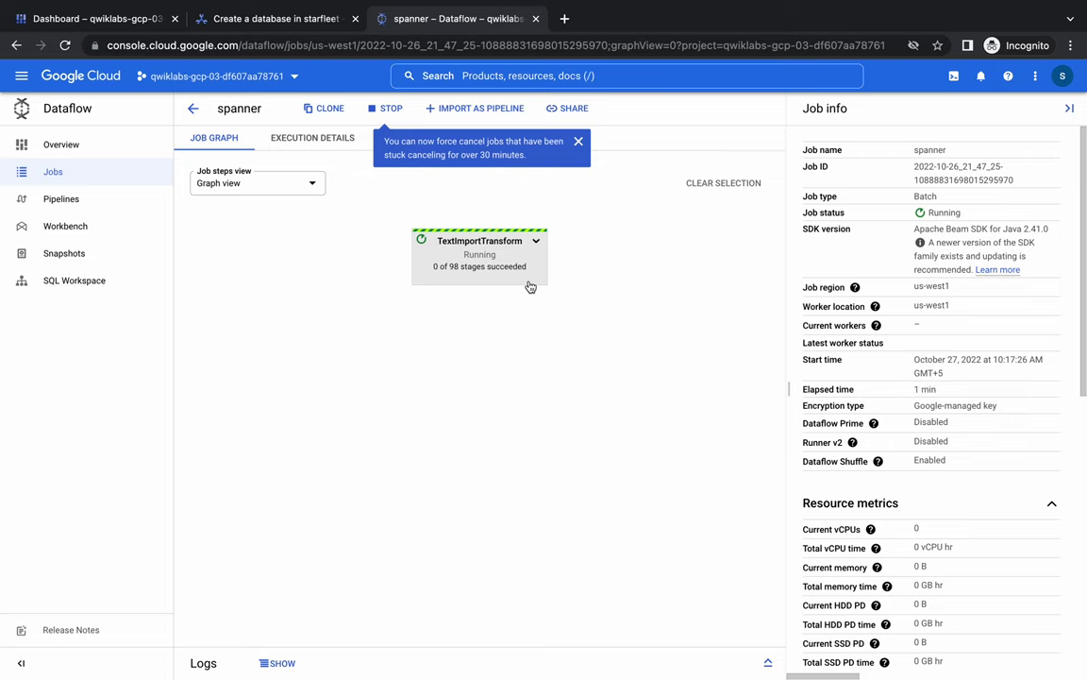
Check the challenge progress in the lab's Assessment section and read the feedback
key(ctrl+Left)
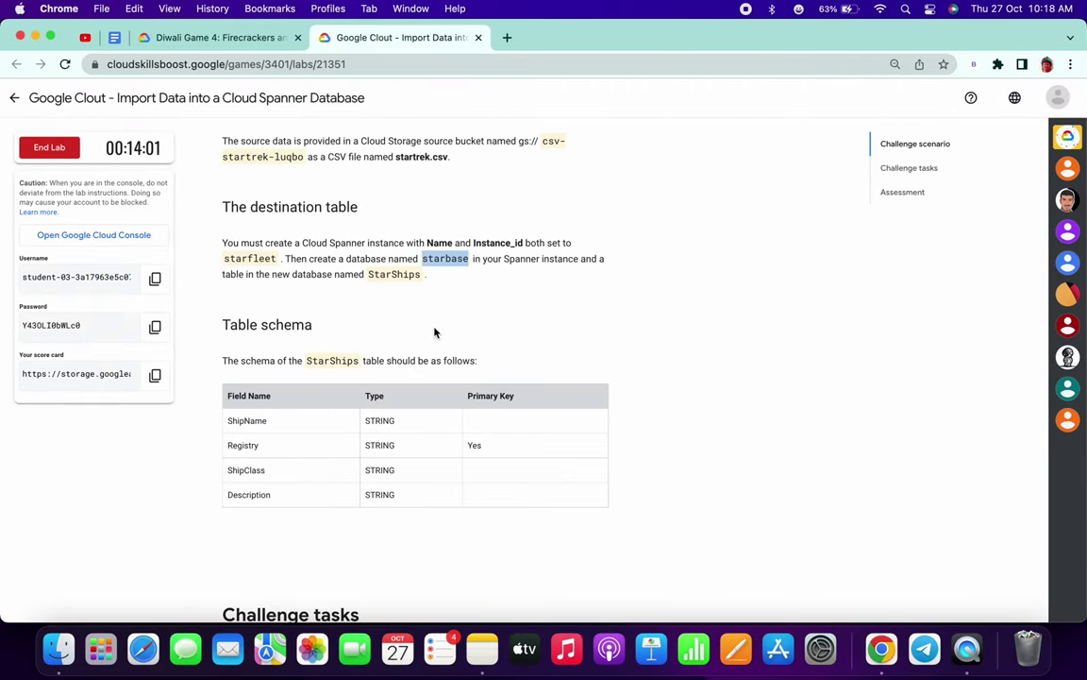
scroll(435, 331, down, 5)
scroll(435, 331, down, 10)
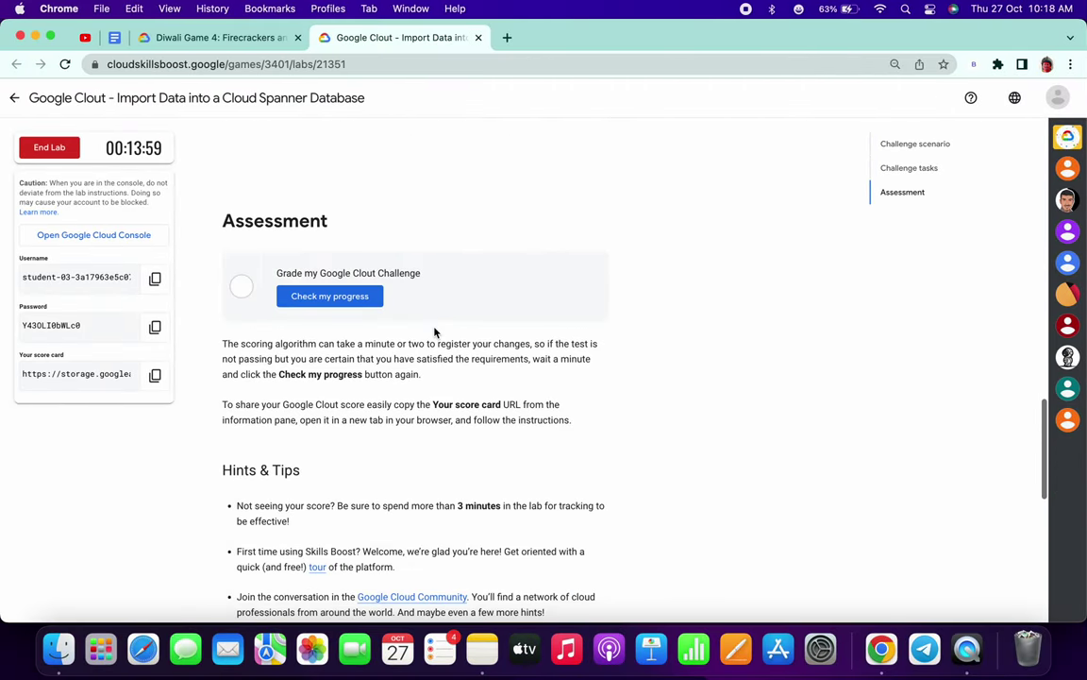
click(359, 302)
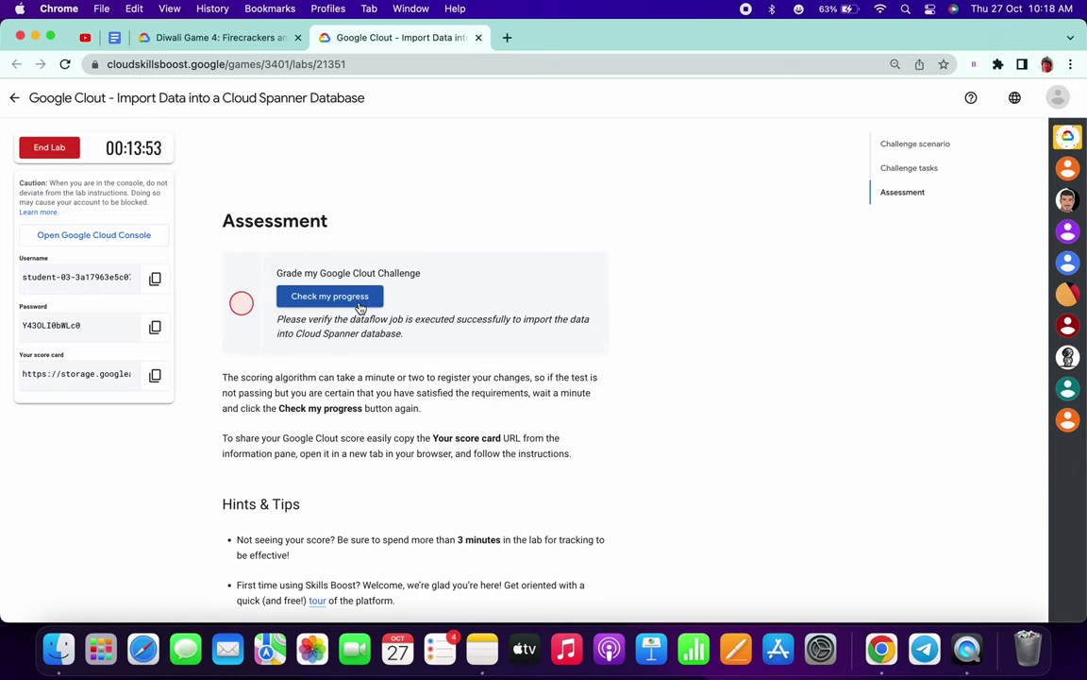
drag(343, 319, 538, 340)
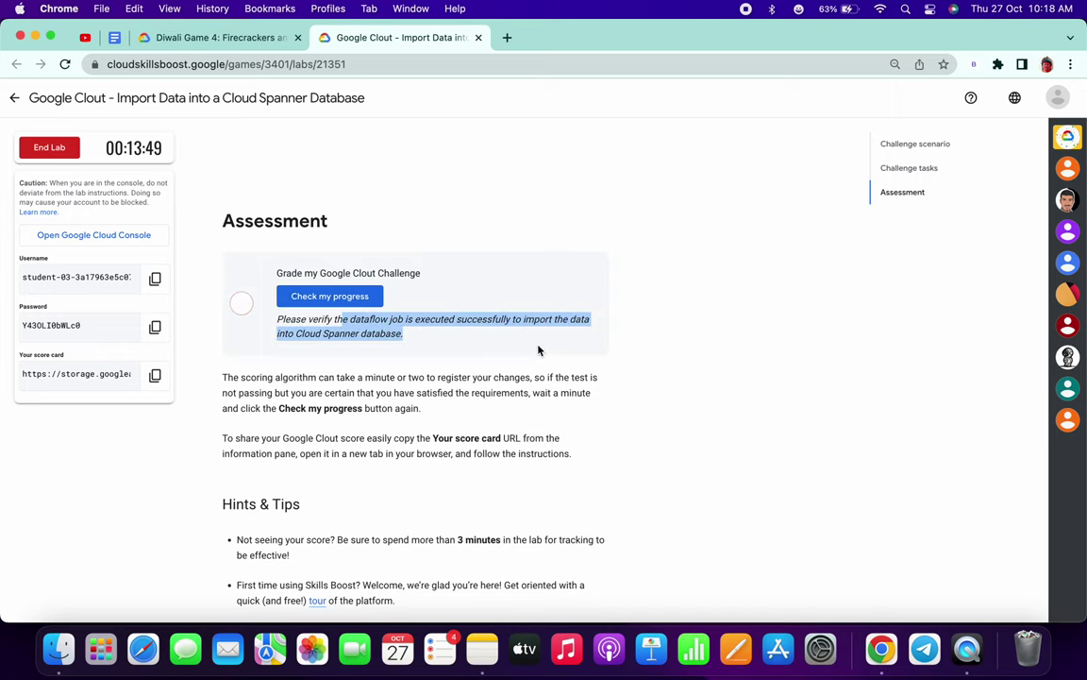
Leave the spanner job details for the Dataflow jobs list and run the lab's progress check again
key(ctrl+Right)
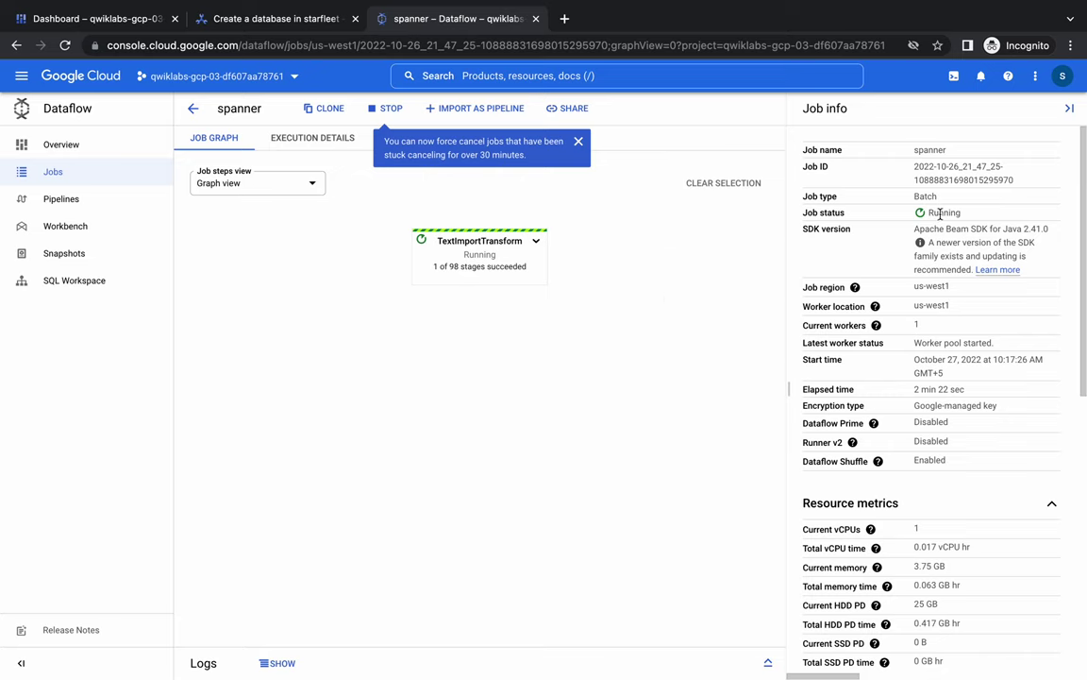
click(195, 110)
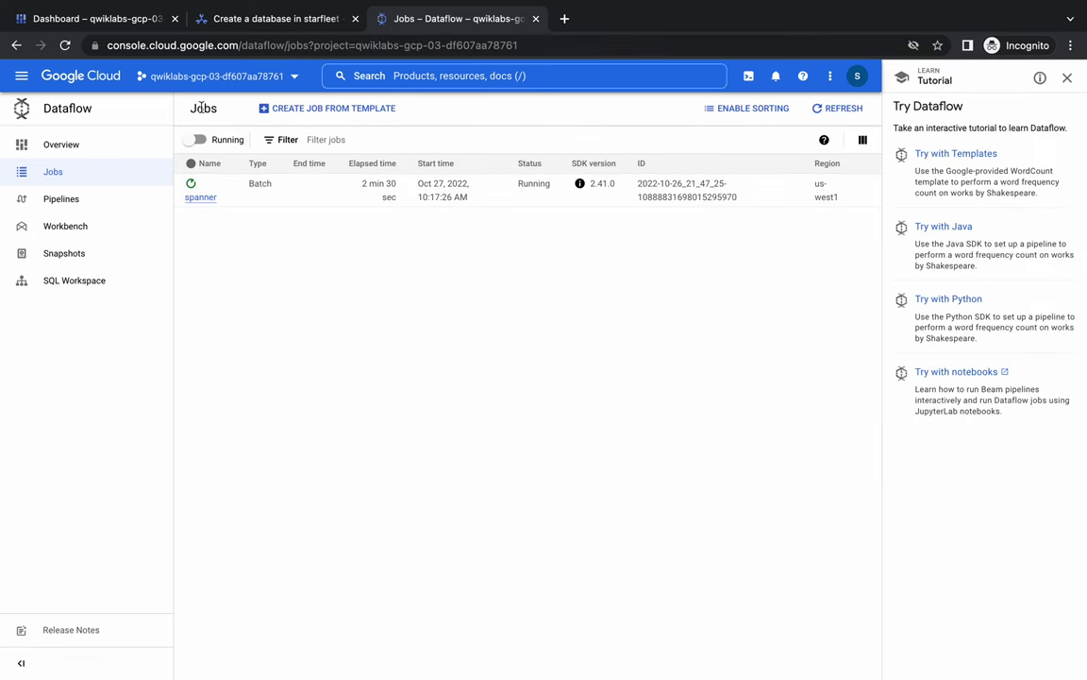
key(ctrl+Left)
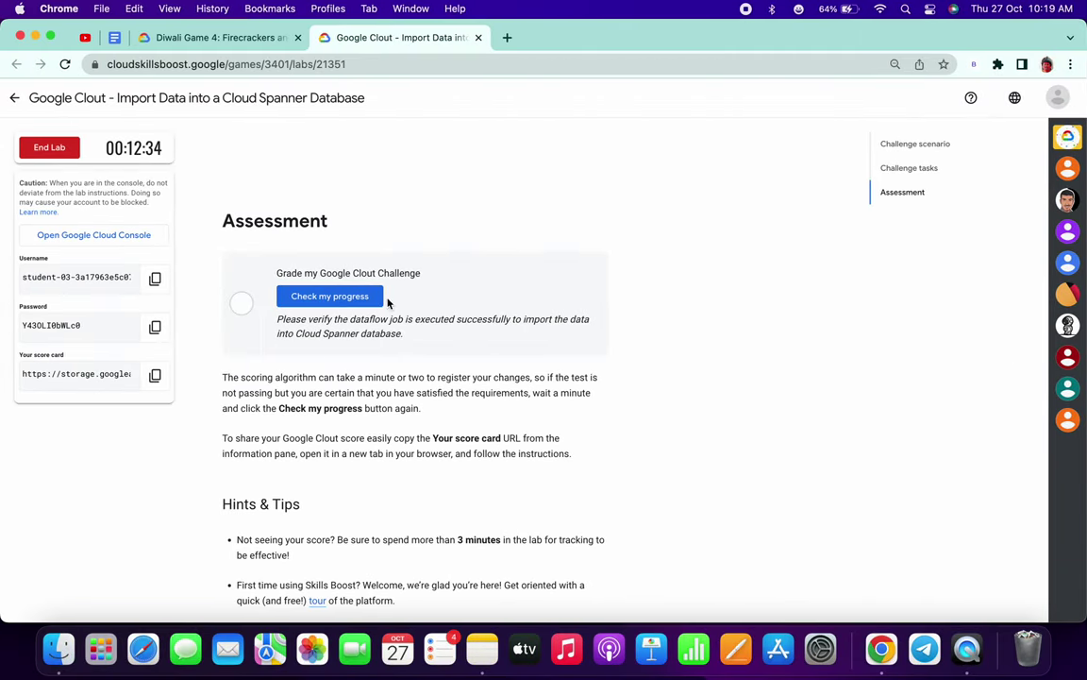
click(349, 298)
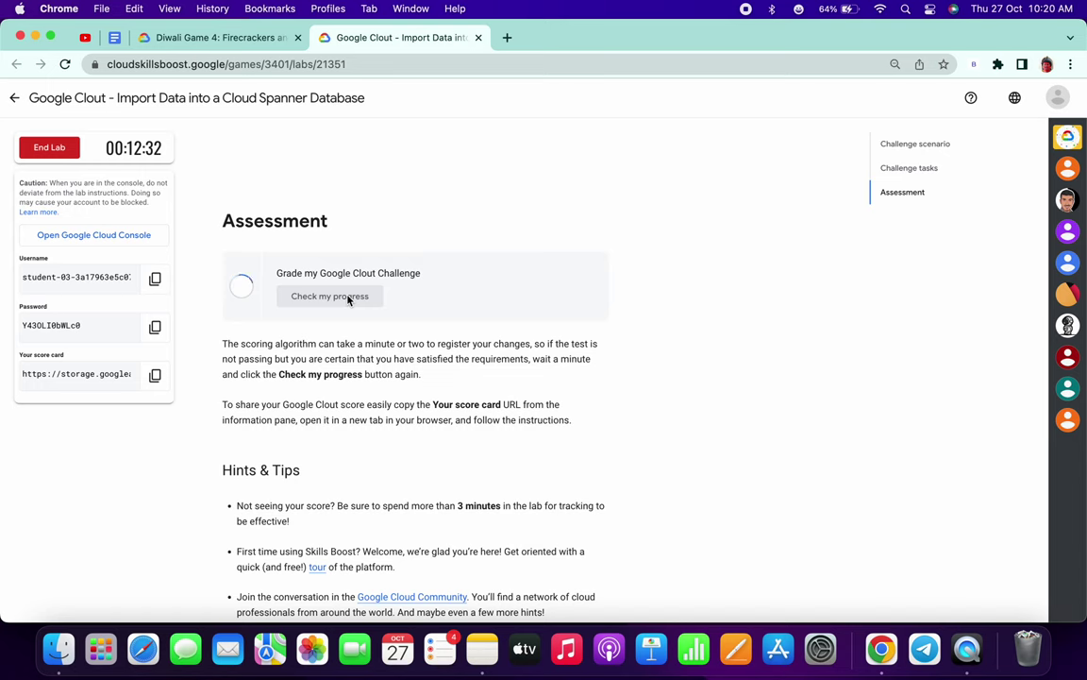
Refresh the Dataflow jobs list repeatedly to monitor the spanner job's status, looking back at the lab assessment in between
key(ctrl+Right)
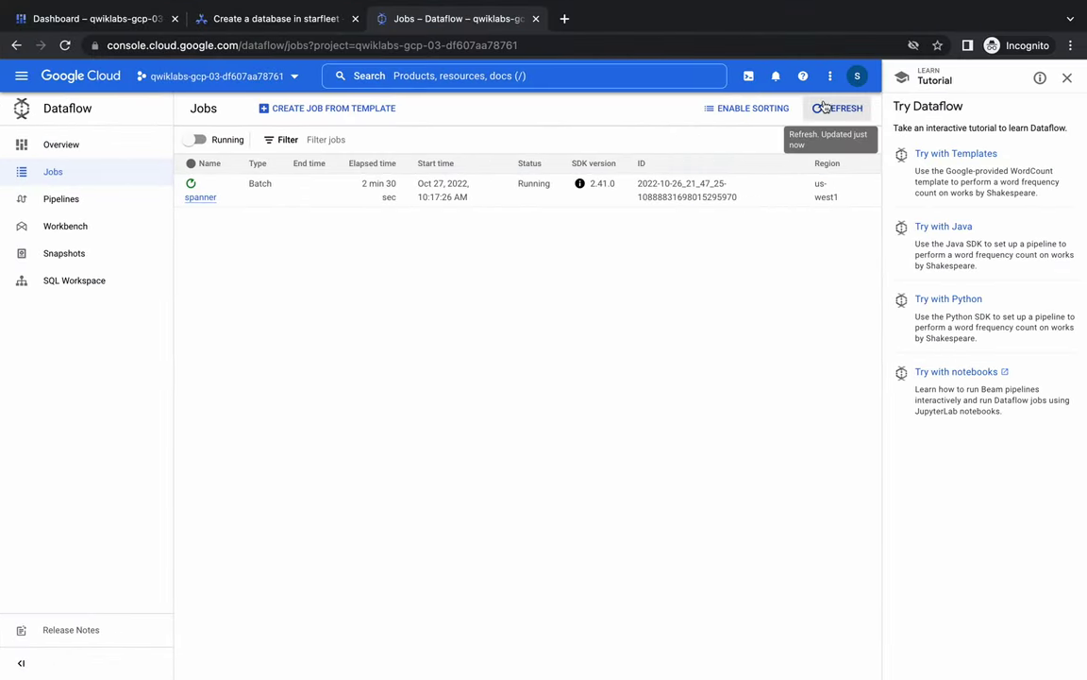
click(825, 106)
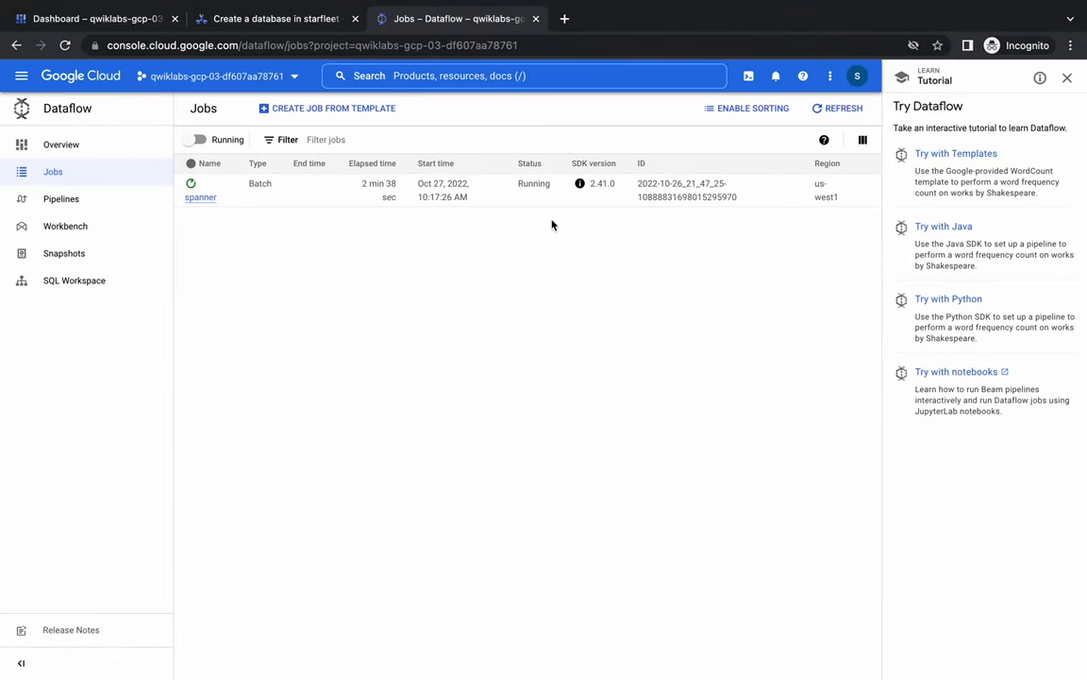
key(ctrl+Left)
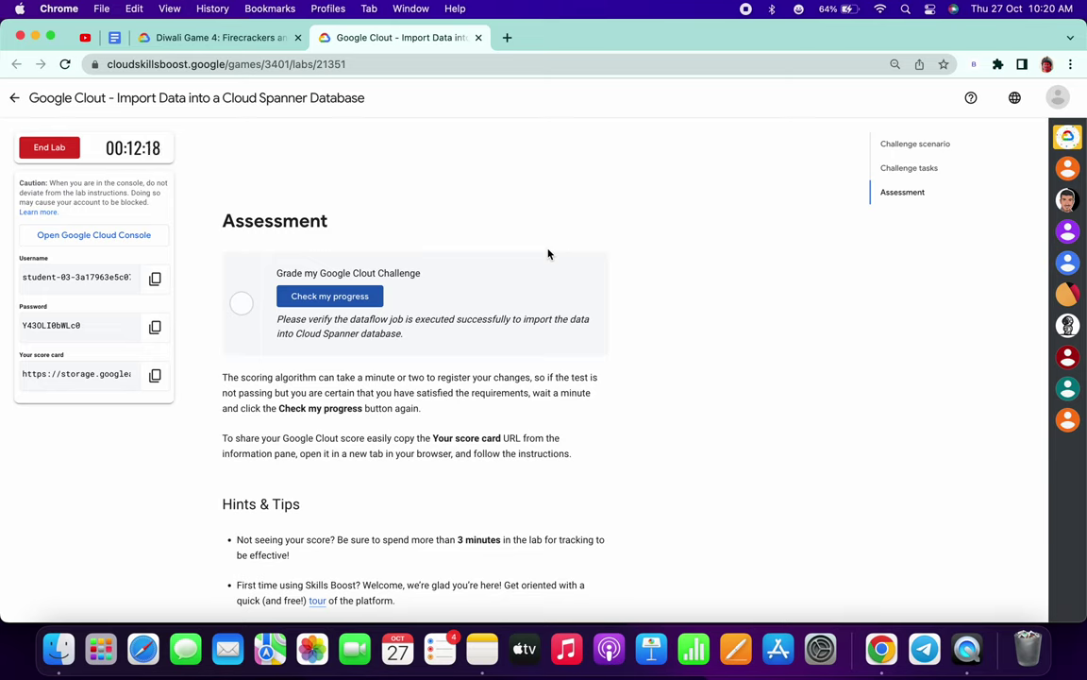
key(ctrl+Right)
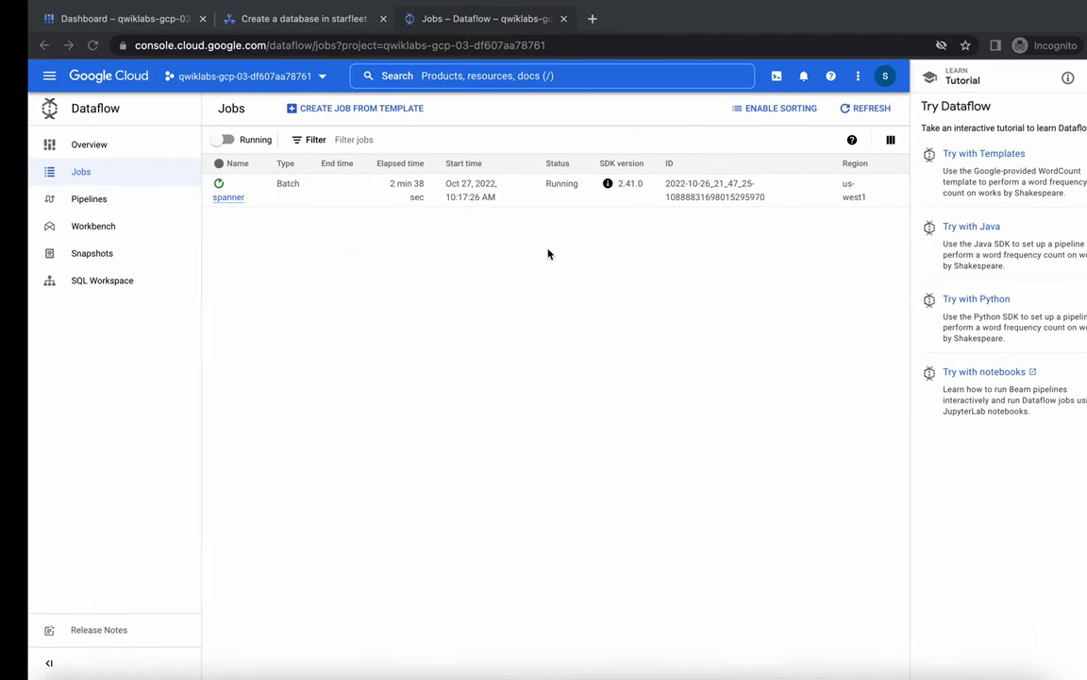
click(821, 118)
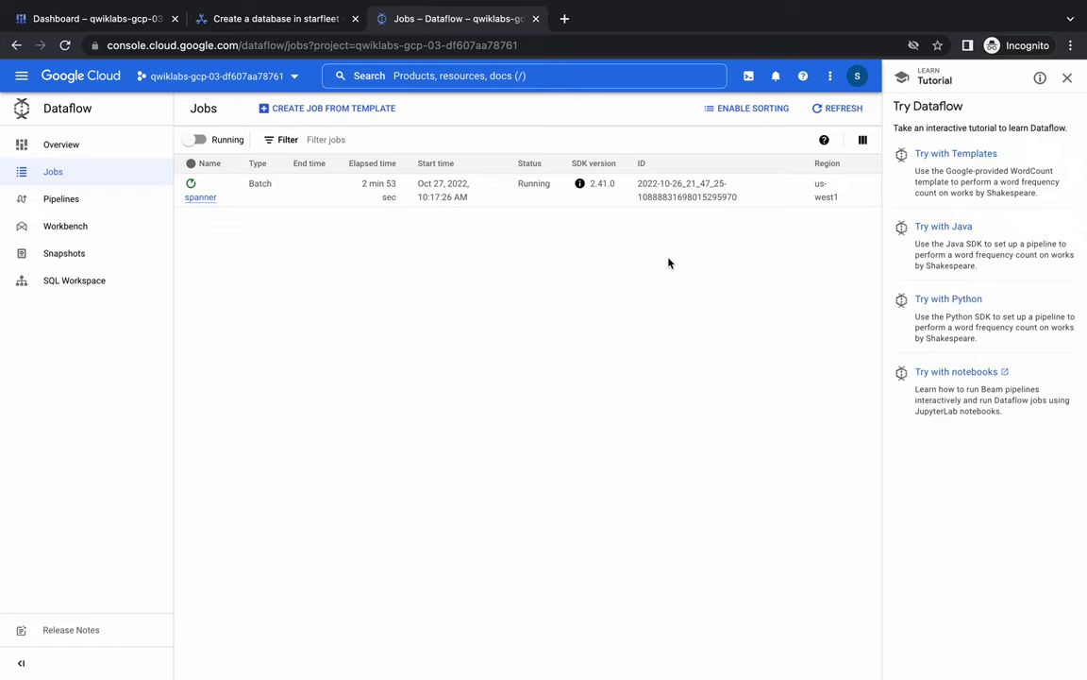
click(826, 110)
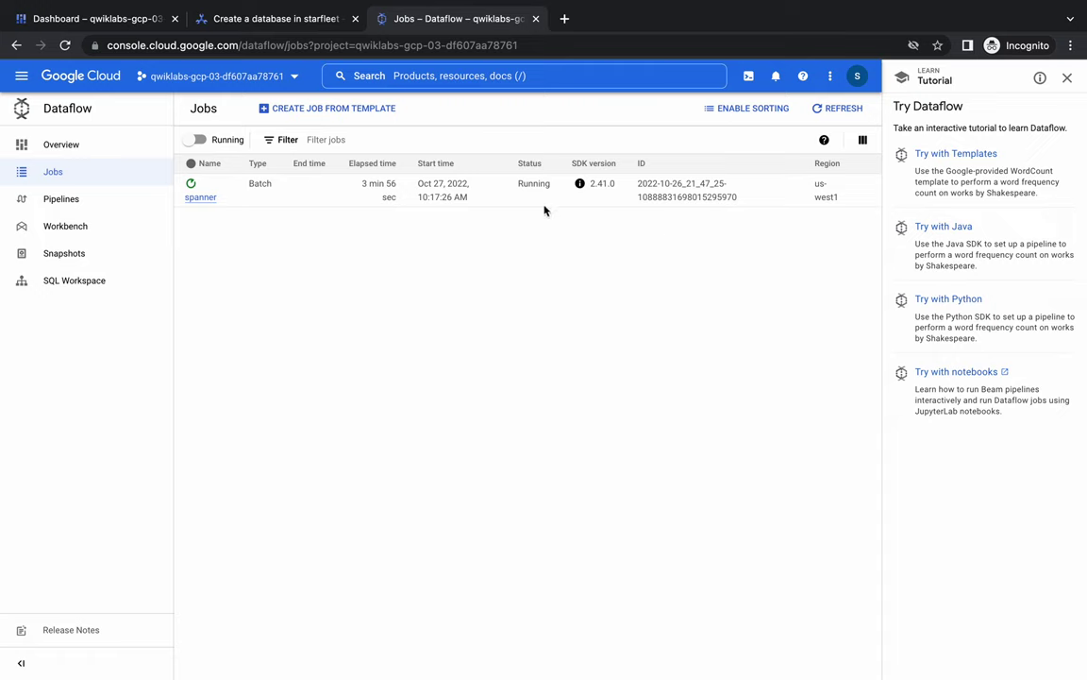